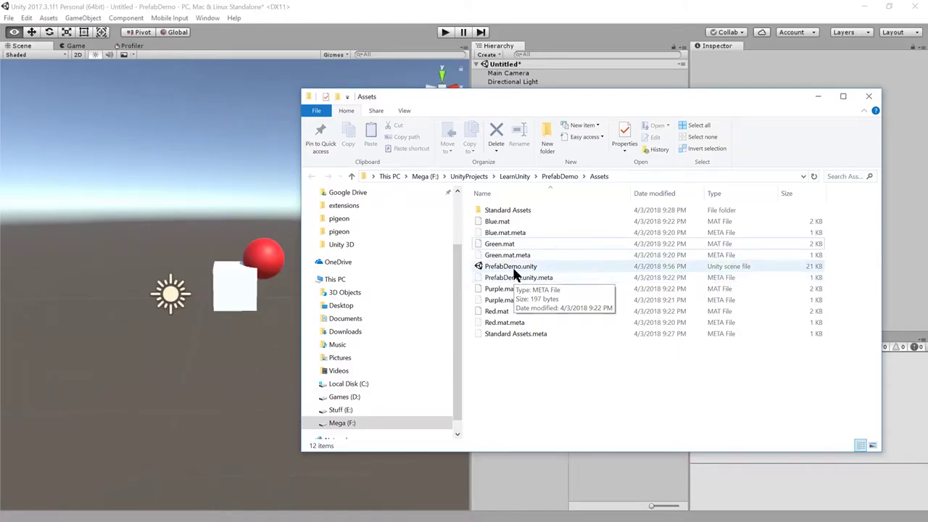
# - Open the PrefabDemo.unity scene file in the code editor and examine the serialized text from its beginning
pyautogui.click(509, 266)
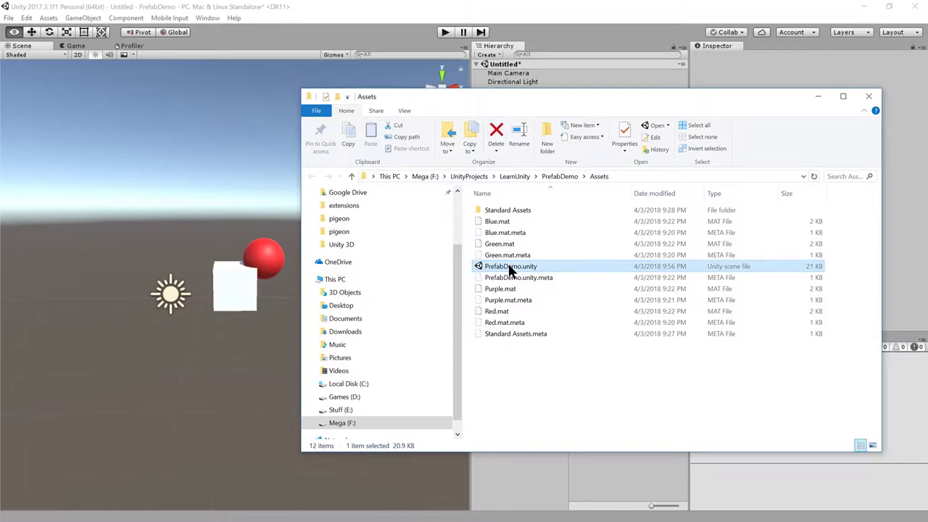
pyautogui.rightClick(509, 266)
pyautogui.click(423, 293)
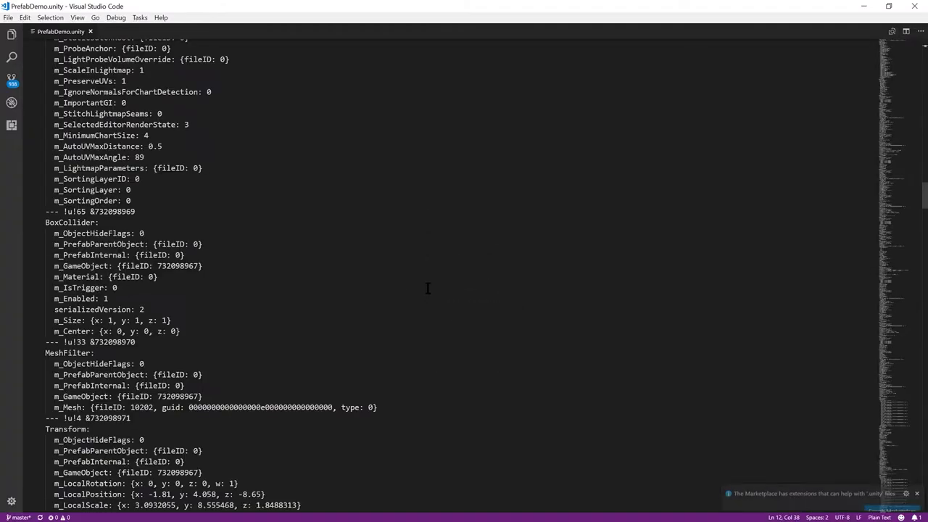
pyautogui.click(370, 179)
pyautogui.scroll(20, 414, 259)
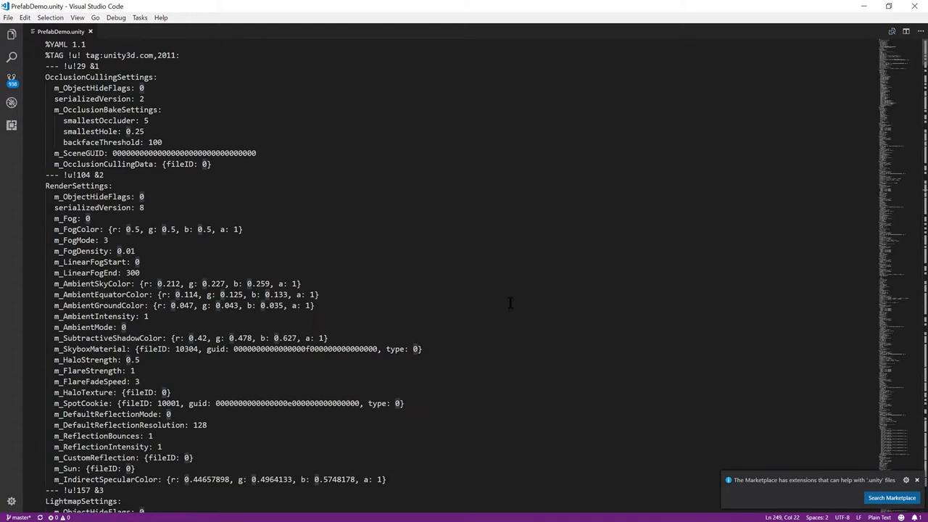
pyautogui.scroll(-3, 190, 200)
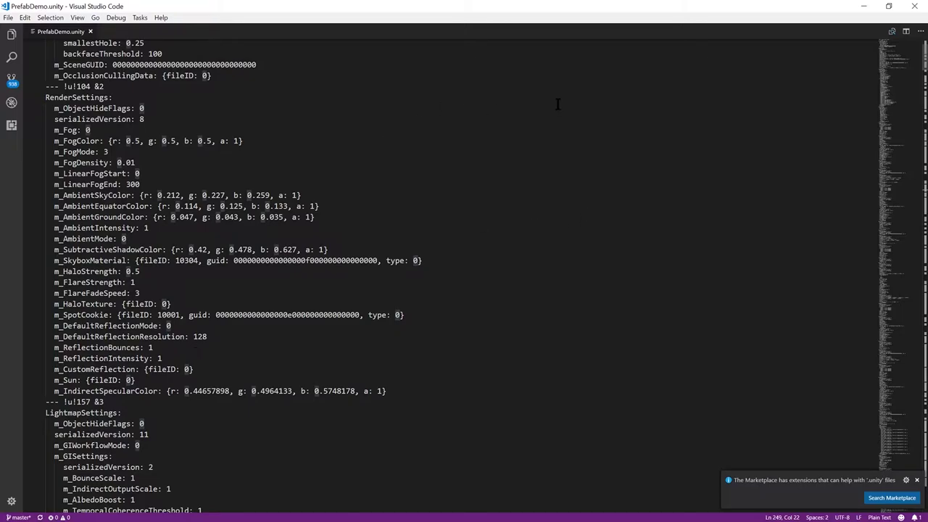
# - Switch back to Unity and create a prefab in the Assets folder from the scene's Cube object
pyautogui.hotkey('alt', 'Tab')
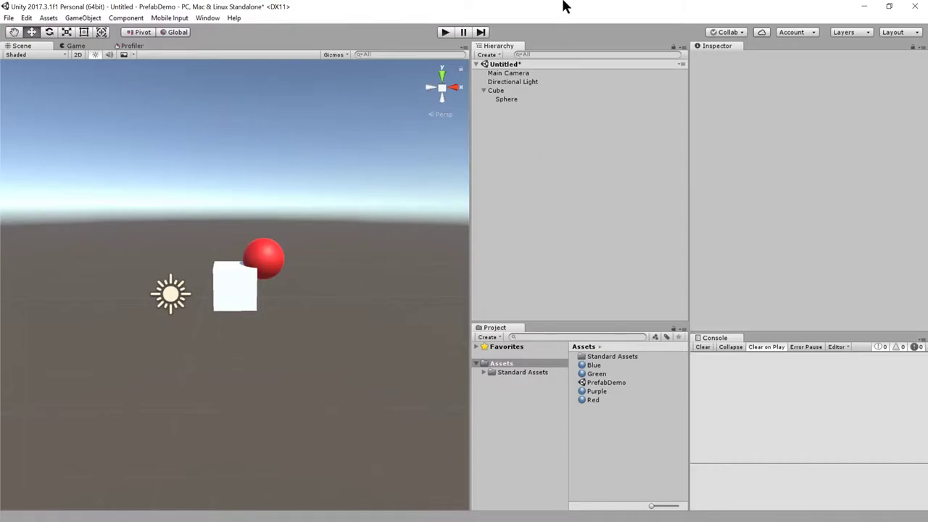
pyautogui.click(497, 91)
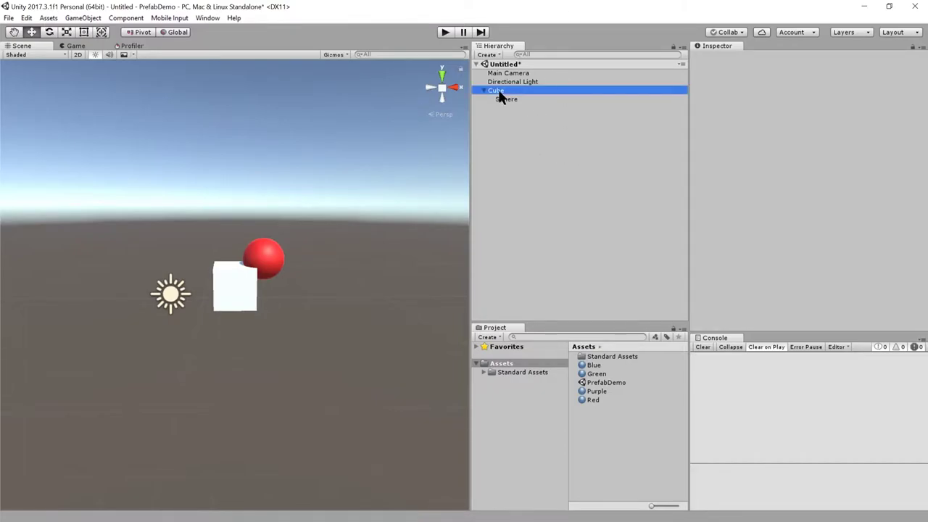
pyautogui.moveTo(499, 97); pyautogui.dragTo(604, 429)
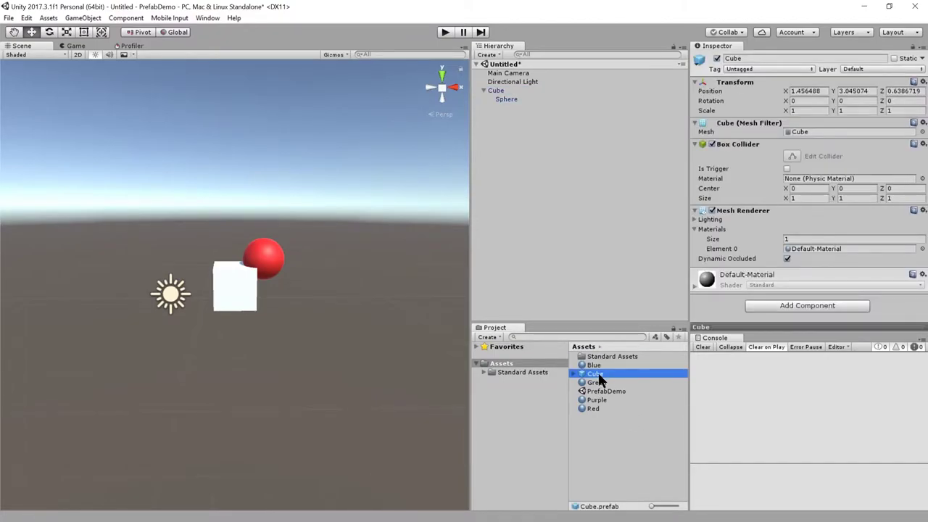
# - Open Cube.prefab from File Explorer in the code editor and examine its Cube and Sphere GameObject sections
pyautogui.hotkey('alt', 'Tab')
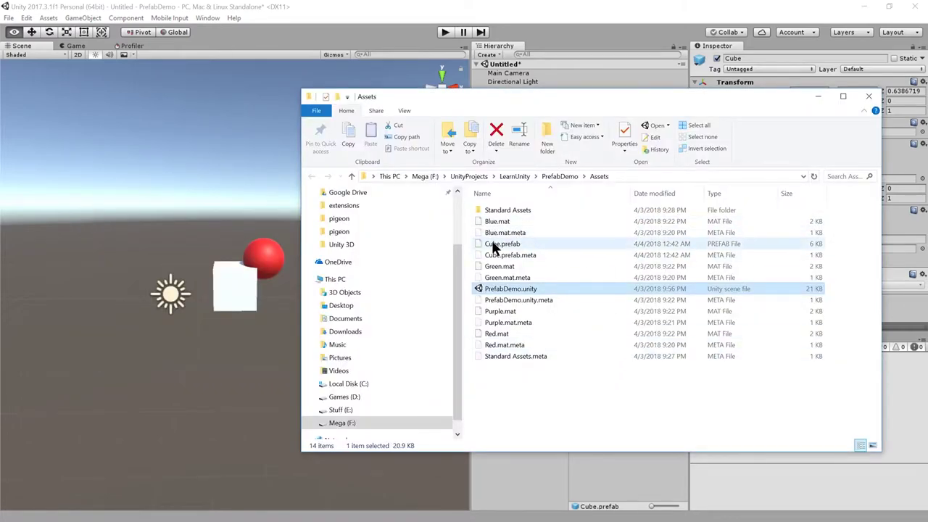
pyautogui.click(494, 245)
pyautogui.rightClick(494, 246)
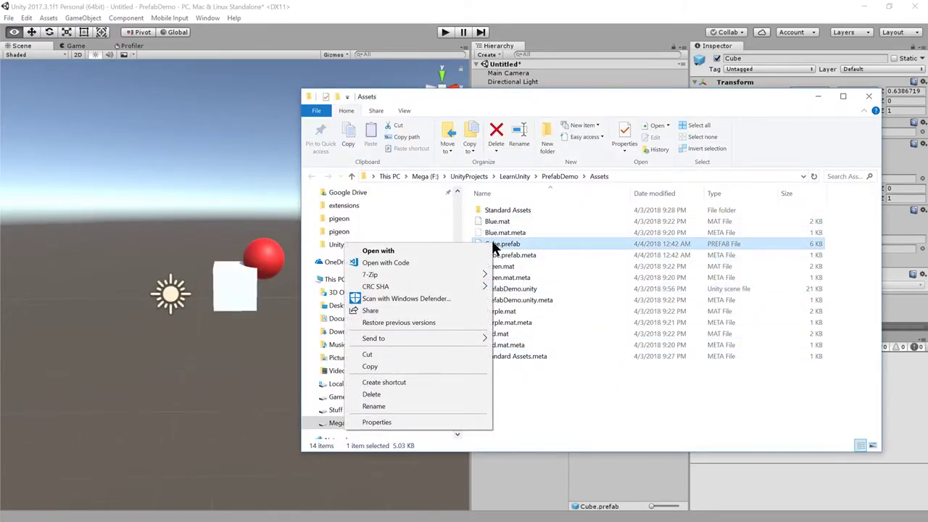
pyautogui.click(416, 262)
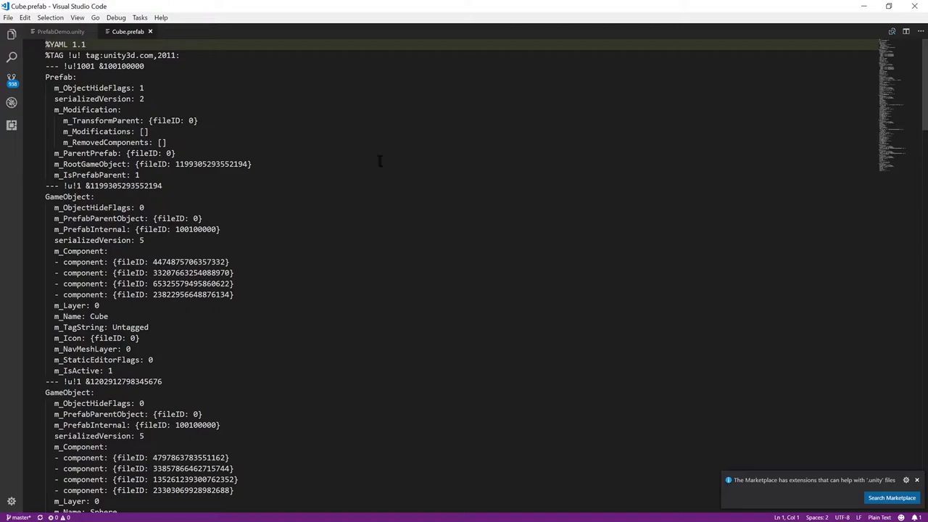
pyautogui.moveTo(210, 382); pyautogui.dragTo(29, 194)
pyautogui.scroll(-3, 397, 321)
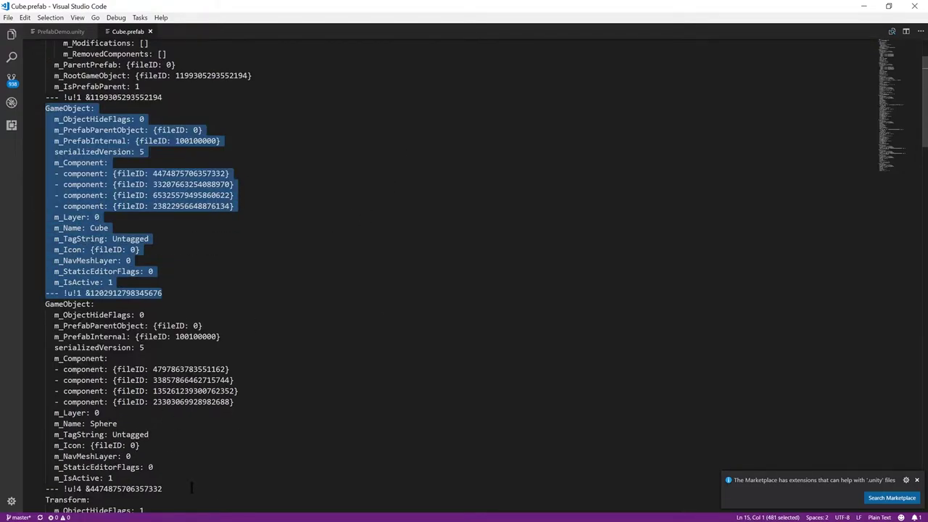
pyautogui.moveTo(192, 489); pyautogui.dragTo(36, 305)
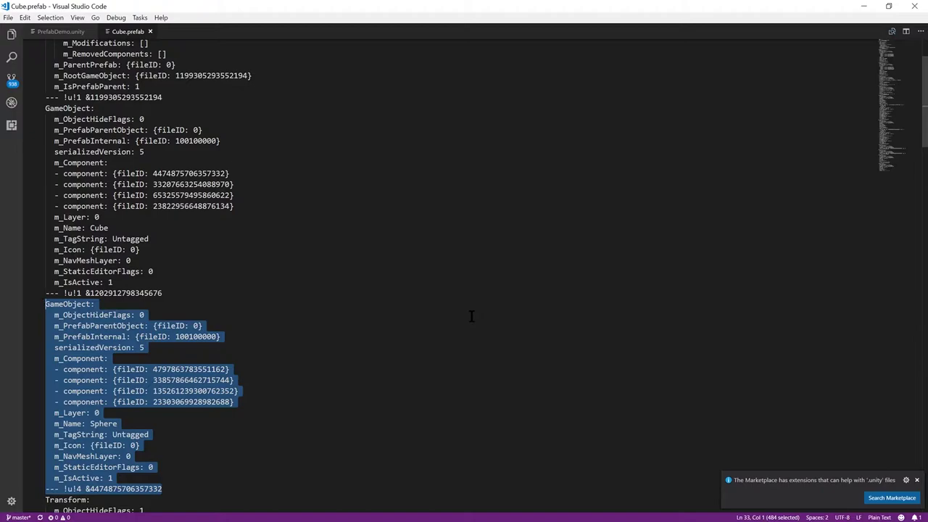
# - Switch back to Unity and add two more instances of the Cube prefab to the scene hierarchy
pyautogui.hotkey('alt', 'Tab')
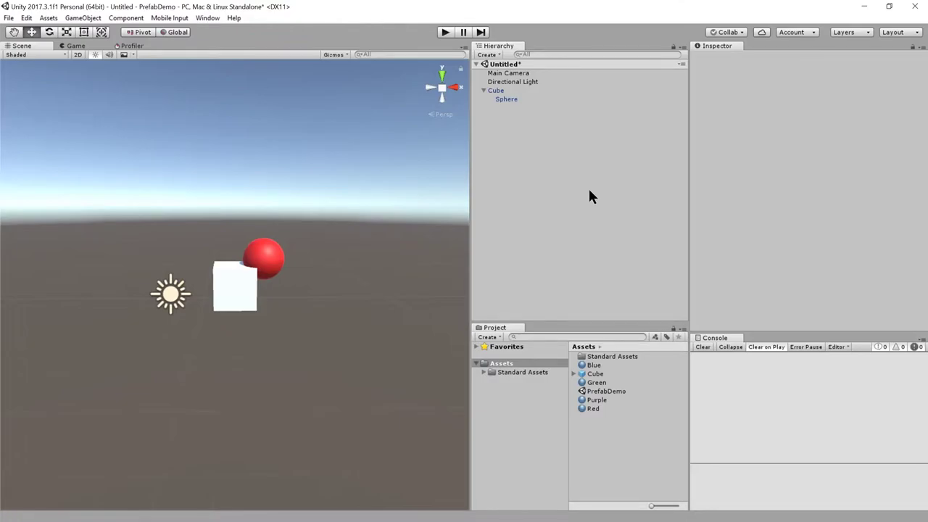
pyautogui.moveTo(595, 374); pyautogui.dragTo(540, 166)
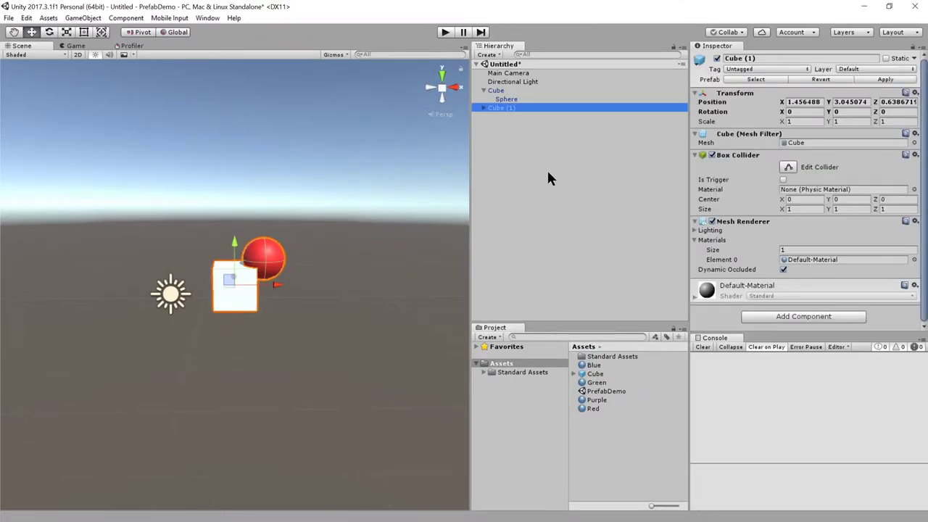
pyautogui.moveTo(587, 373); pyautogui.dragTo(531, 170)
pyautogui.click(551, 172)
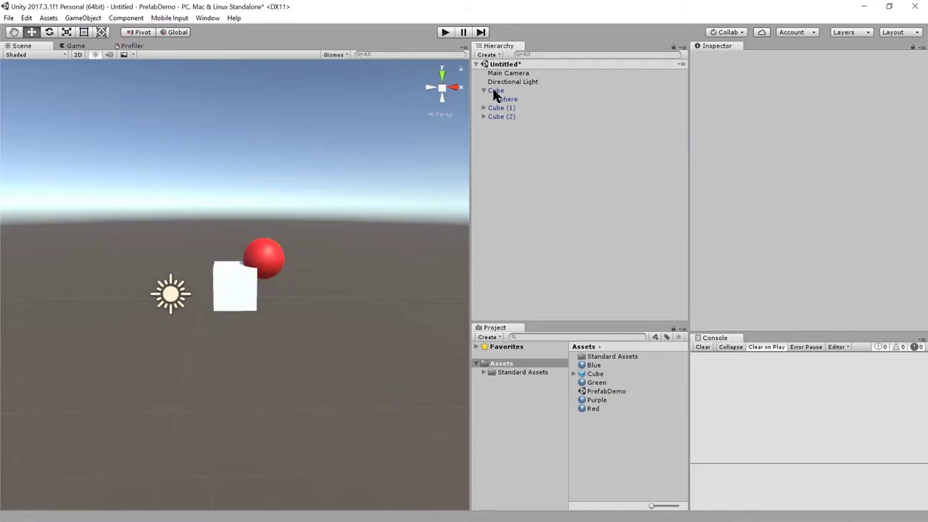
# - Set the Mesh Renderer material of the Cube prefab asset to Blue
pyautogui.click(493, 91)
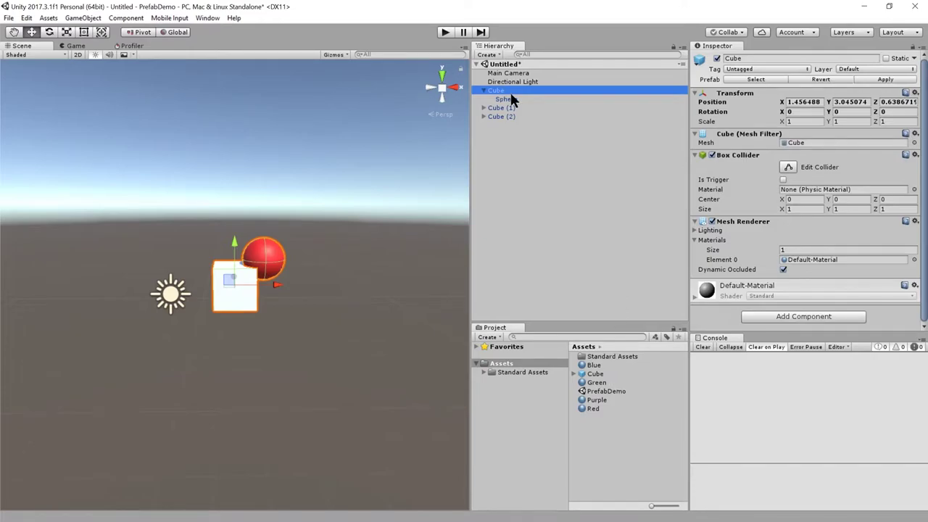
pyautogui.click(595, 373)
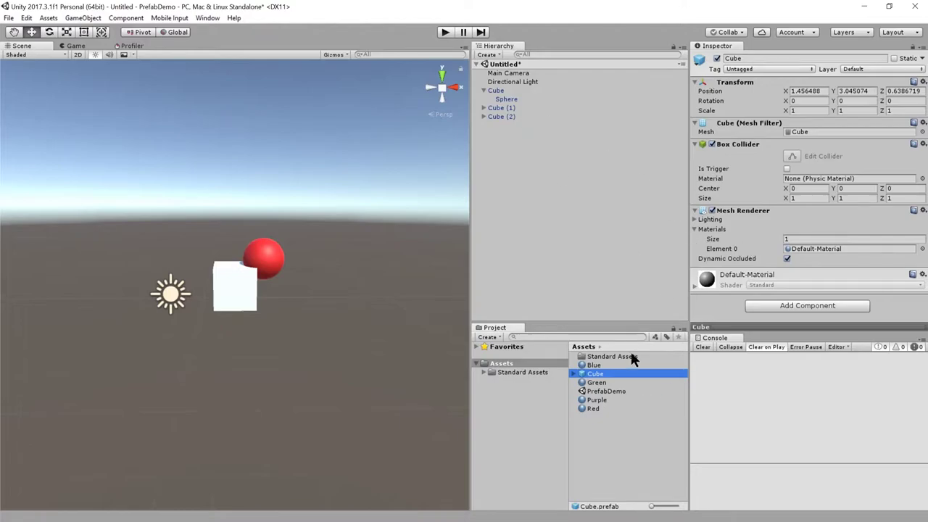
pyautogui.click(922, 249)
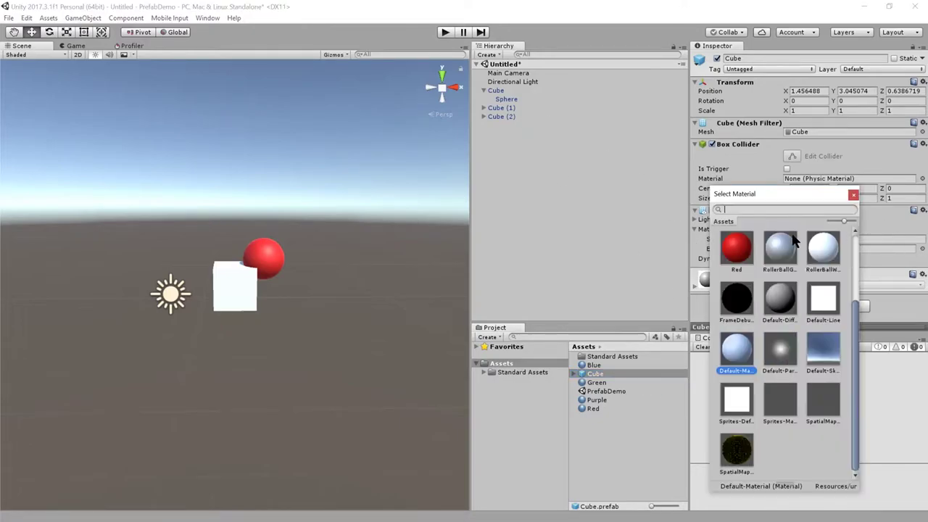
pyautogui.click(781, 249)
pyautogui.click(854, 194)
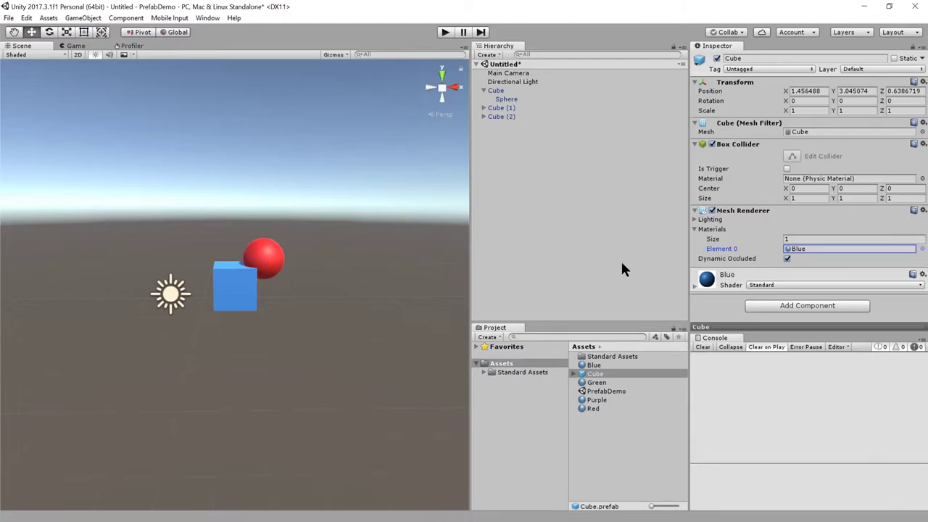
# - Move the Cube instance straight up above the others and move Cube (1) along X to about 5.06
pyautogui.click(508, 90)
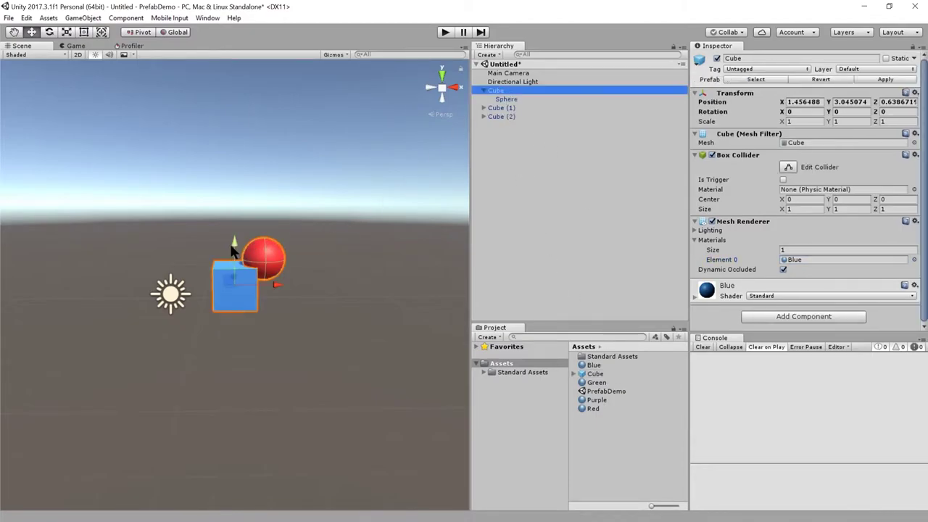
pyautogui.moveTo(232, 250); pyautogui.dragTo(237, 134)
pyautogui.click(500, 108)
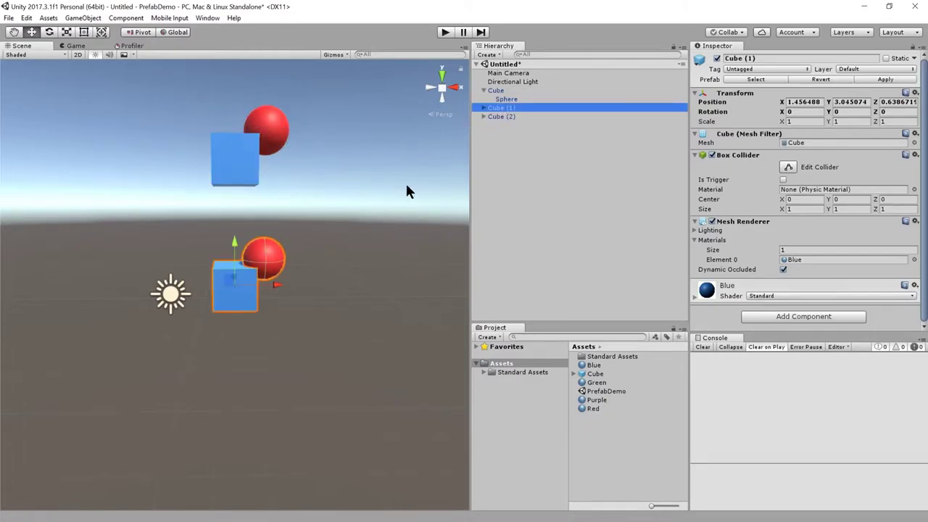
pyautogui.moveTo(287, 285); pyautogui.dragTo(428, 285)
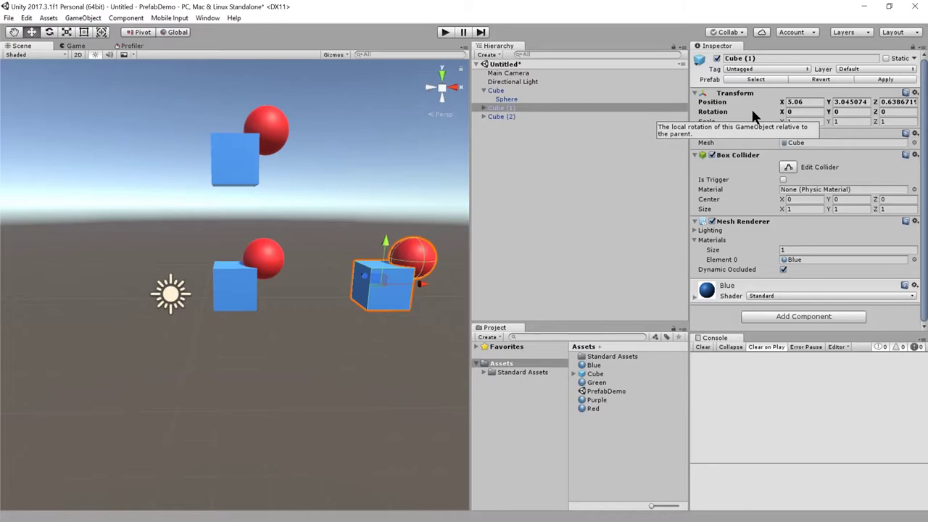
# - Override the Mesh Renderer material of the Cube (1) instance with Purple
pyautogui.click(510, 107)
pyautogui.click(913, 260)
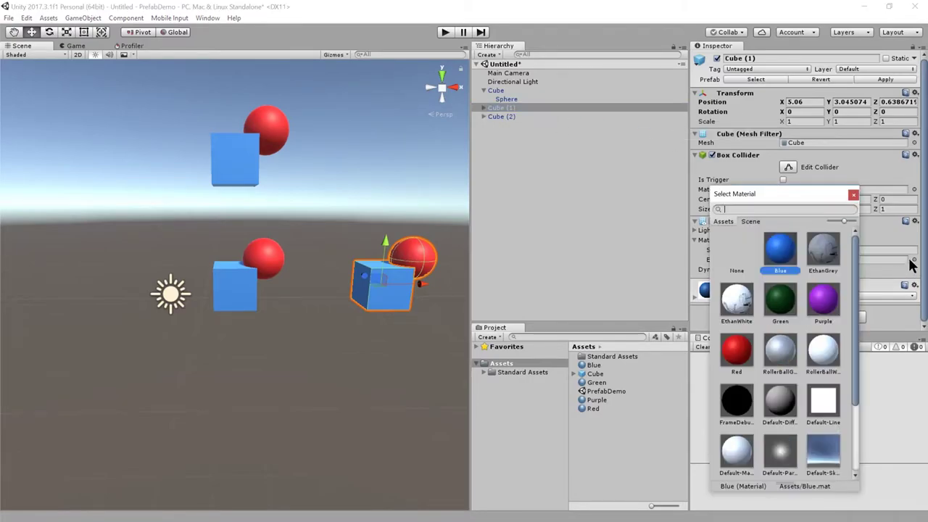
pyautogui.click(823, 298)
pyautogui.click(853, 194)
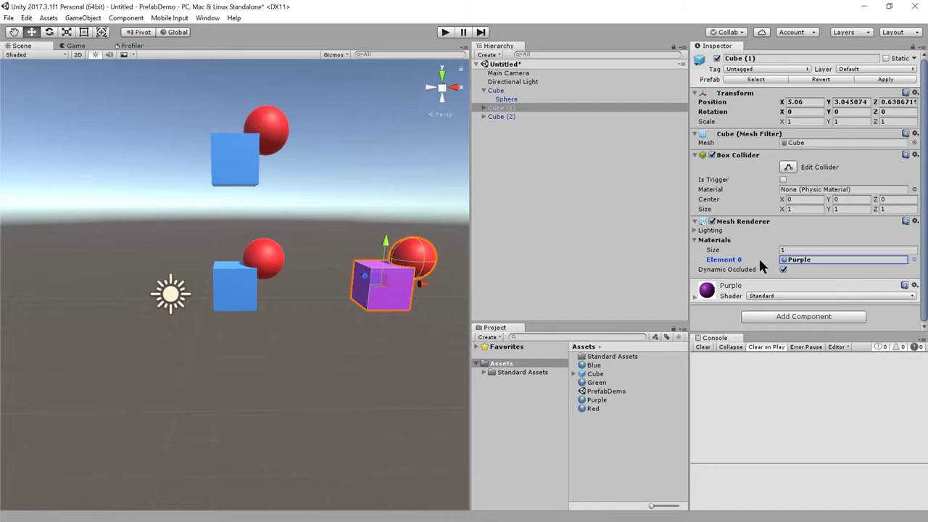
# - Set the Mesh Renderer material of the Cube prefab asset to Green
pyautogui.click(596, 374)
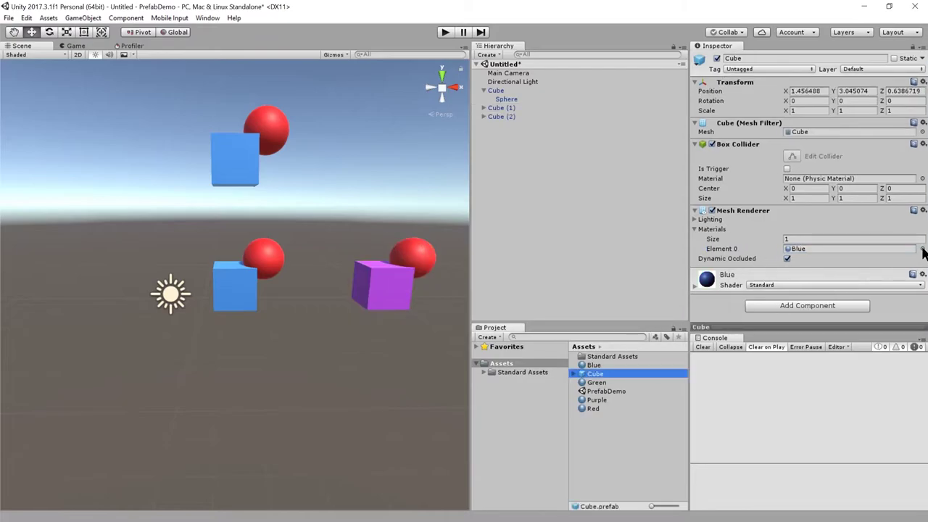
pyautogui.click(922, 248)
pyautogui.click(780, 297)
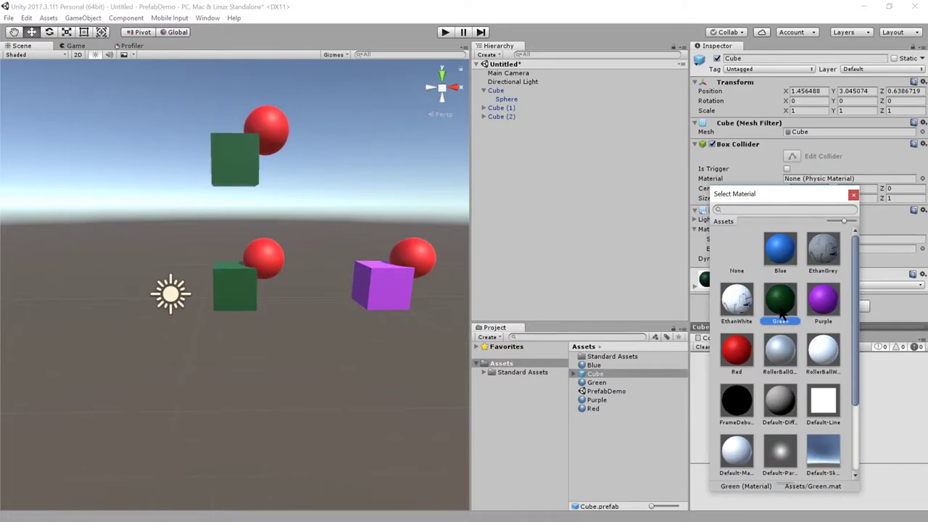
pyautogui.click(854, 194)
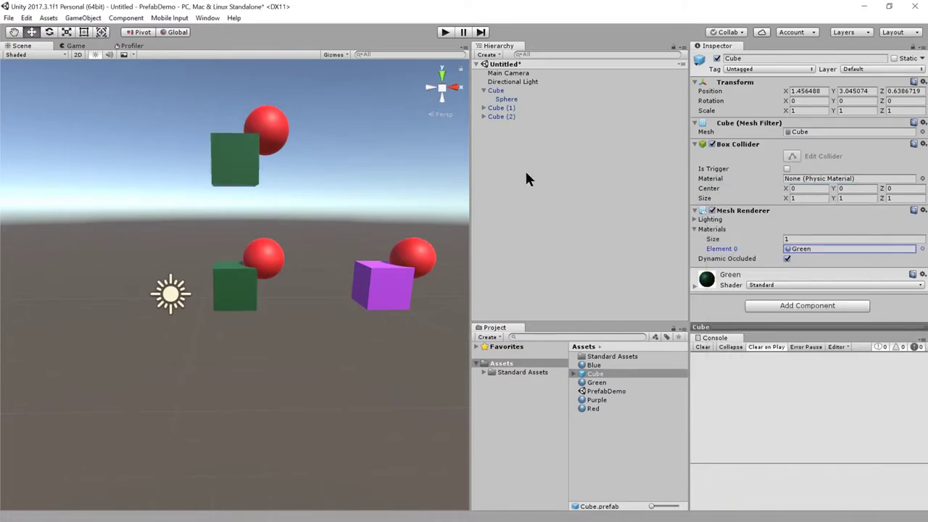
# - Revert the Element 0 material of the Cube (1) instance to the prefab's value
pyautogui.click(379, 286)
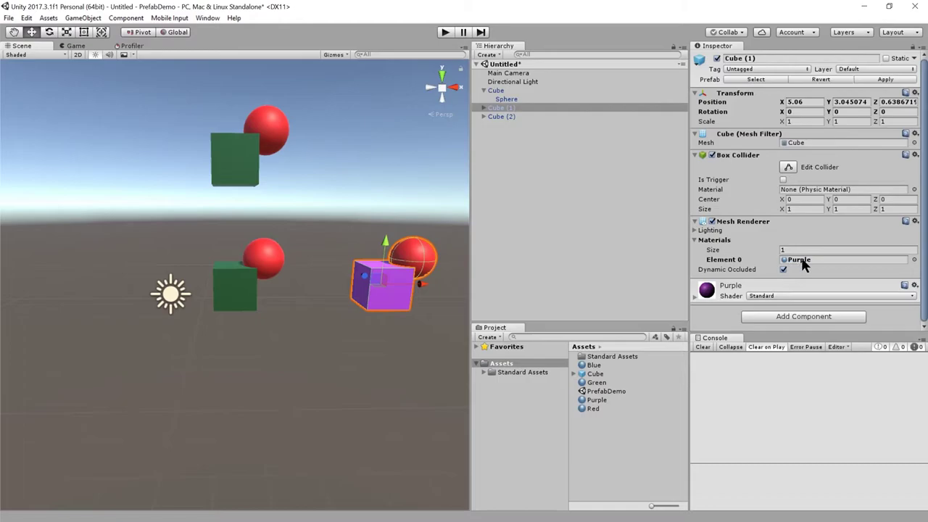
pyautogui.rightClick(726, 259)
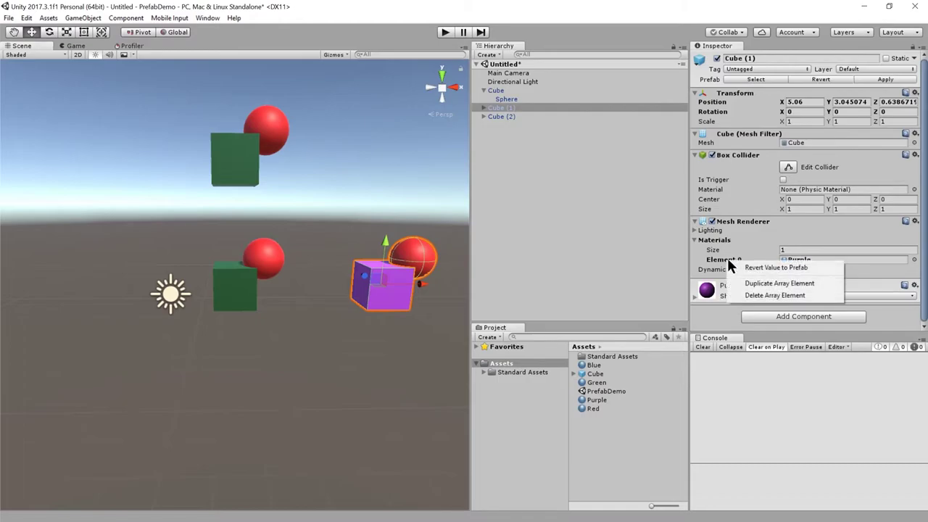
pyautogui.click(751, 268)
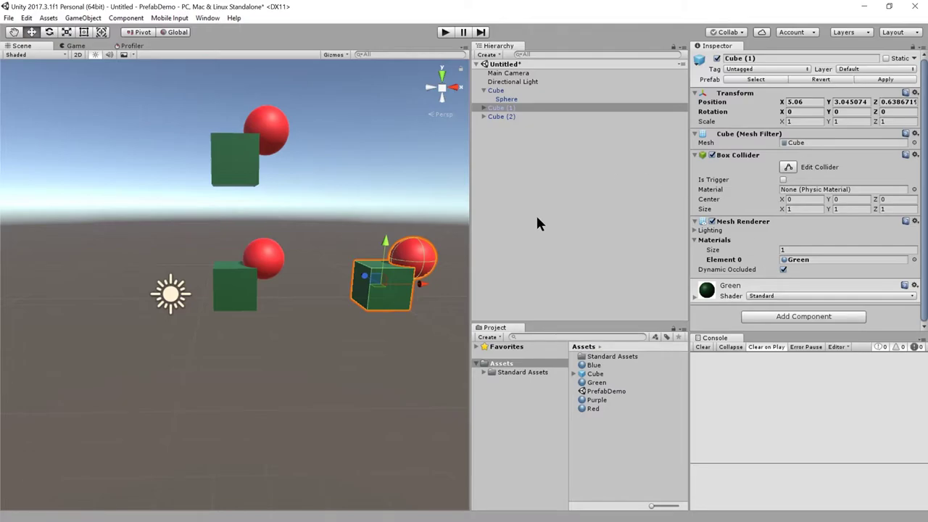
# - Delete the Cube prefab asset from the project's Assets folder
pyautogui.click(600, 371)
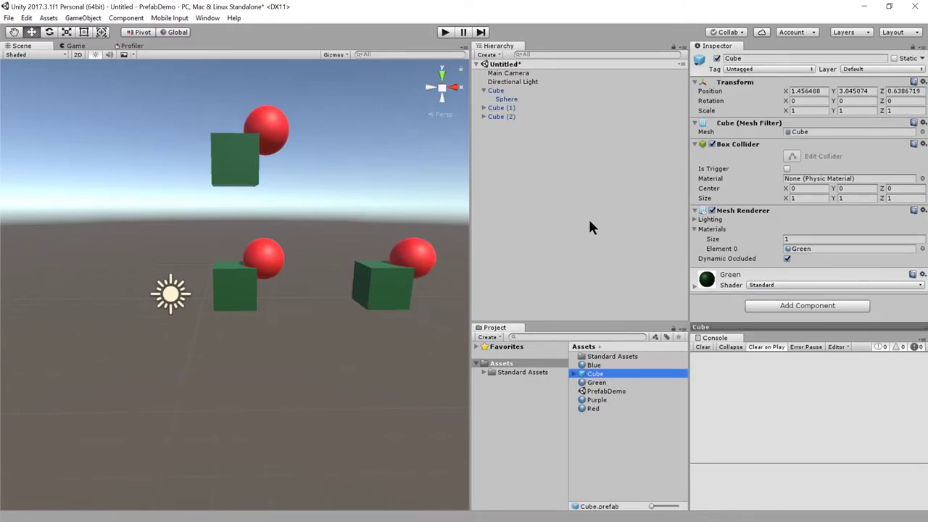
pyautogui.press('Delete')
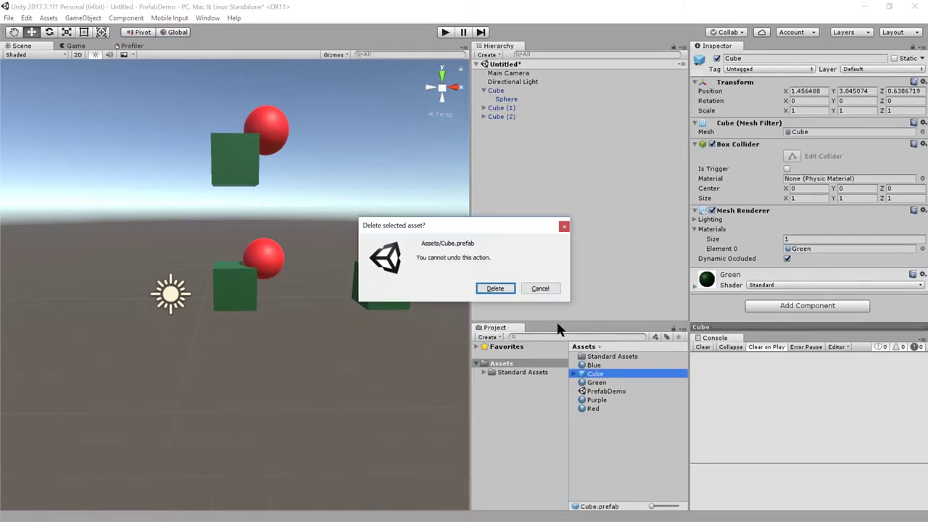
pyautogui.click(495, 288)
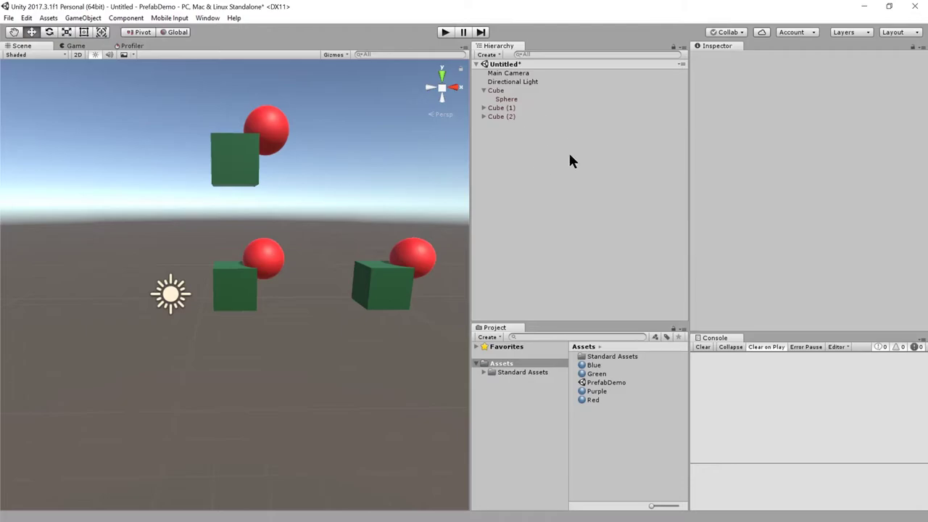
# - Break the prefab instance links of Cube, Cube (1) and Cube (2), including the Sphere child
pyautogui.click(497, 91)
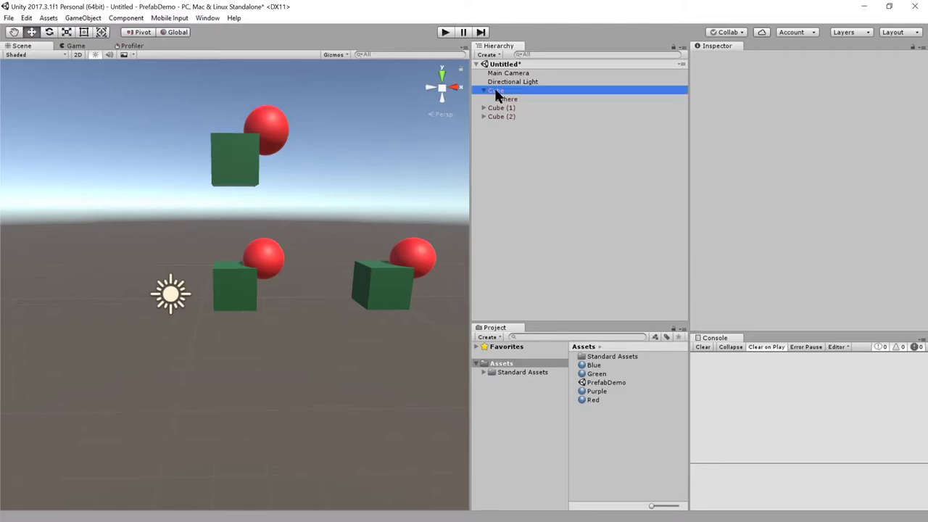
pyautogui.keyDown('shift'); pyautogui.click(501, 116); pyautogui.keyUp('shift')
pyautogui.click(86, 17)
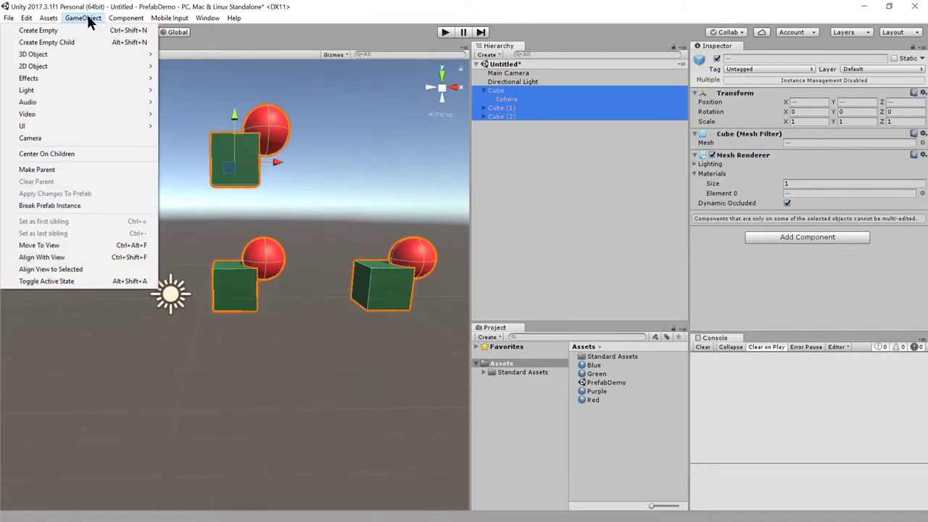
pyautogui.click(70, 205)
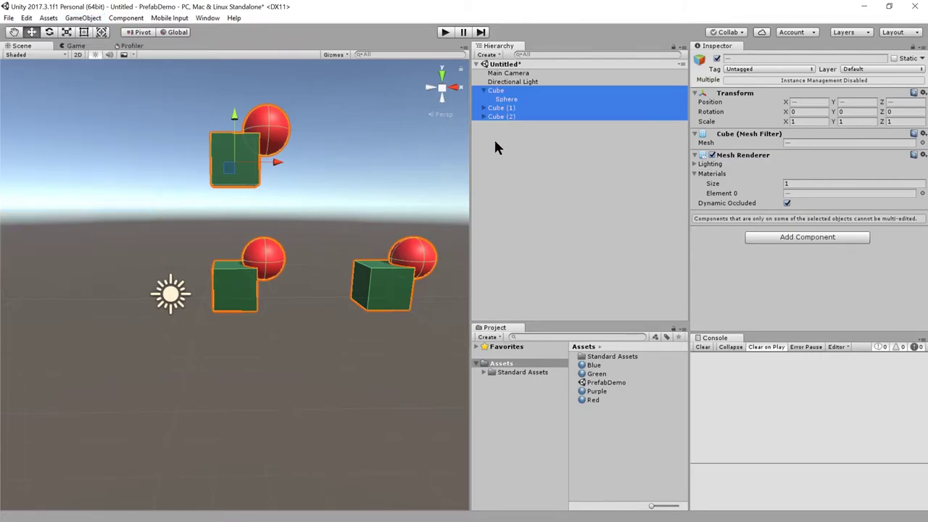
pyautogui.click(608, 139)
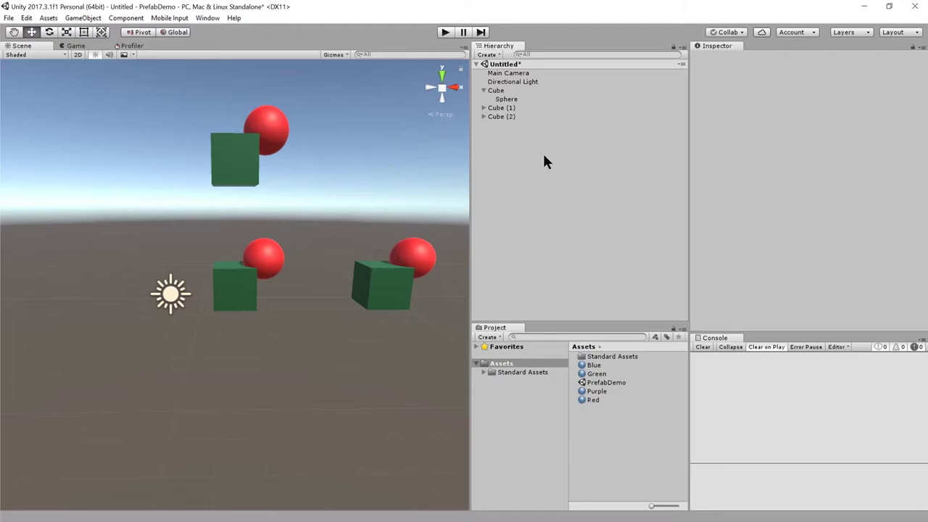
# - Make a prefab asset from the Cube object in the Assets folder and create a C# script there named PrefabDemo
pyautogui.moveTo(492, 90); pyautogui.dragTo(623, 429)
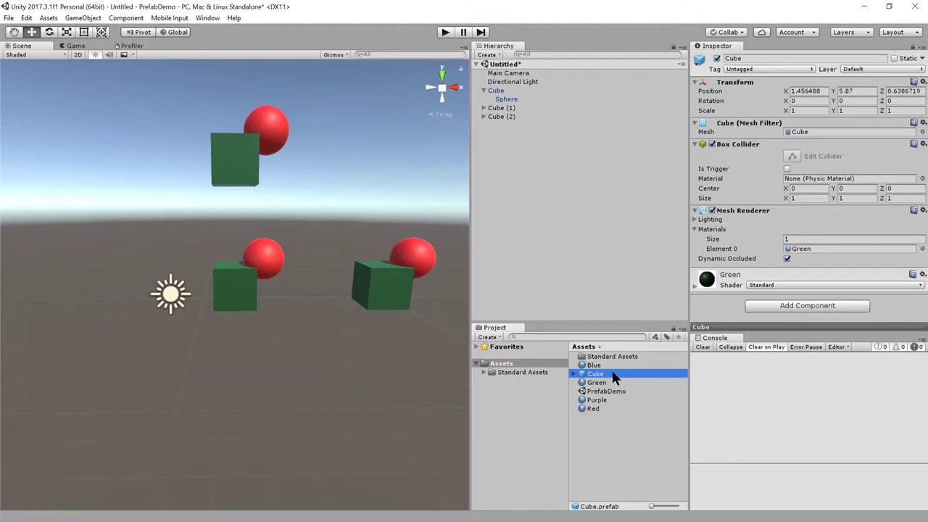
pyautogui.rightClick(637, 442)
pyautogui.moveTo(684, 236)
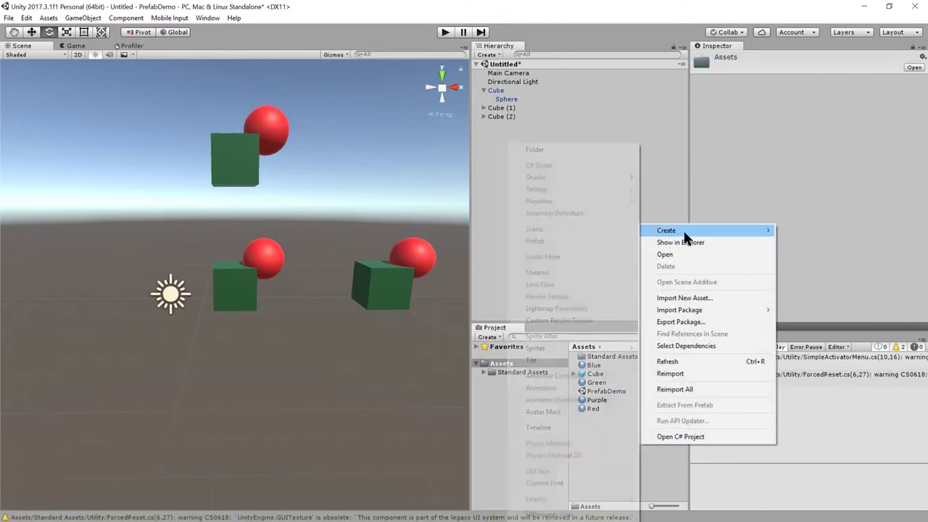
pyautogui.click(572, 165)
pyautogui.write('Prefa')
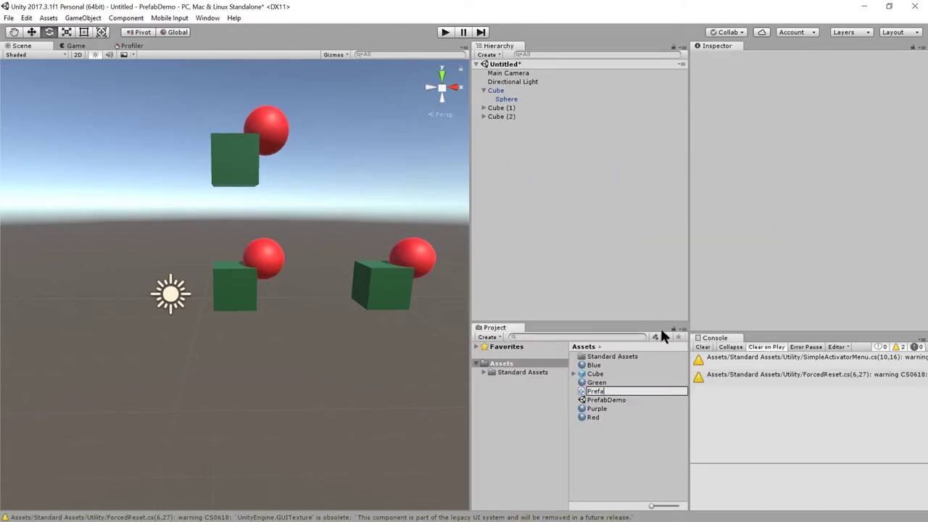
pyautogui.write('bDemo')
pyautogui.press('Return')
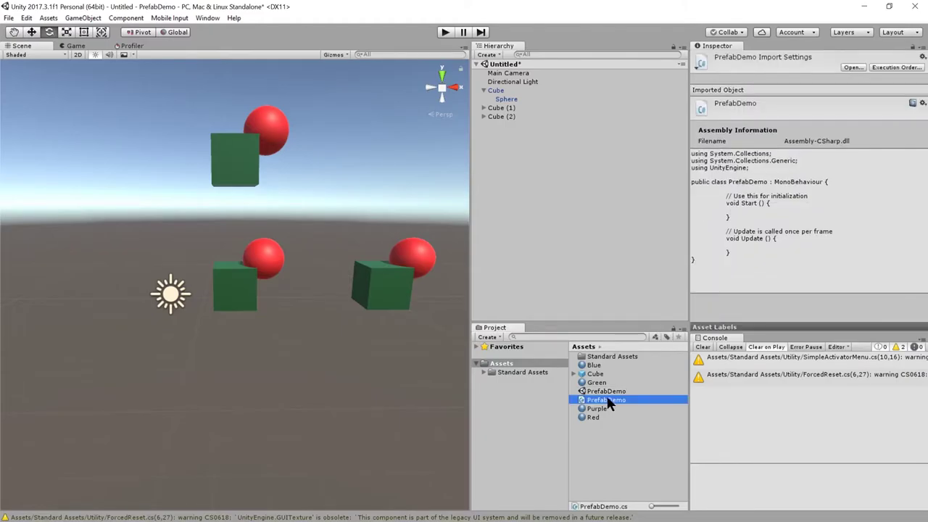
# - Open the PrefabDemo script in Visual Studio and declare the field "public GameObject prefab;" at the start of the class
pyautogui.doubleClick(607, 400)
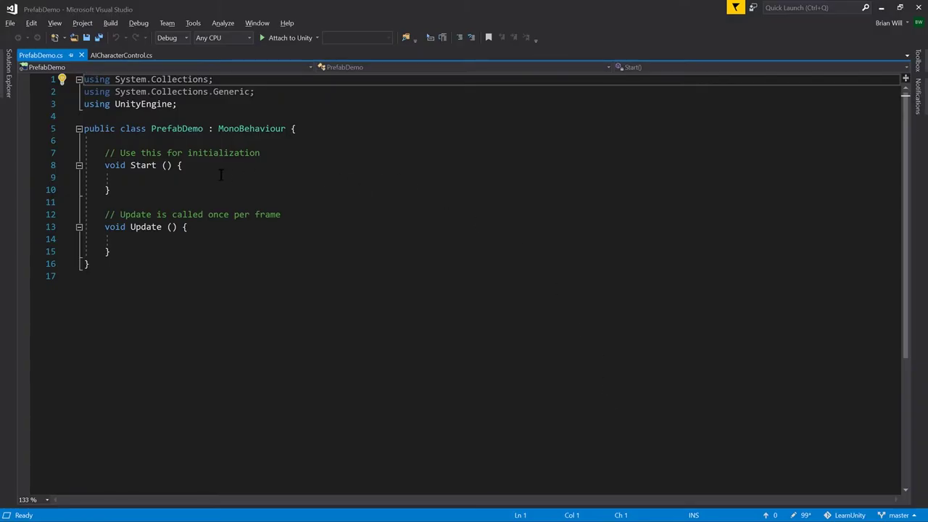
pyautogui.click(107, 141)
pyautogui.press('Return')
pyautogui.press('Return')
pyautogui.press('Up')
pyautogui.write('public Ga')
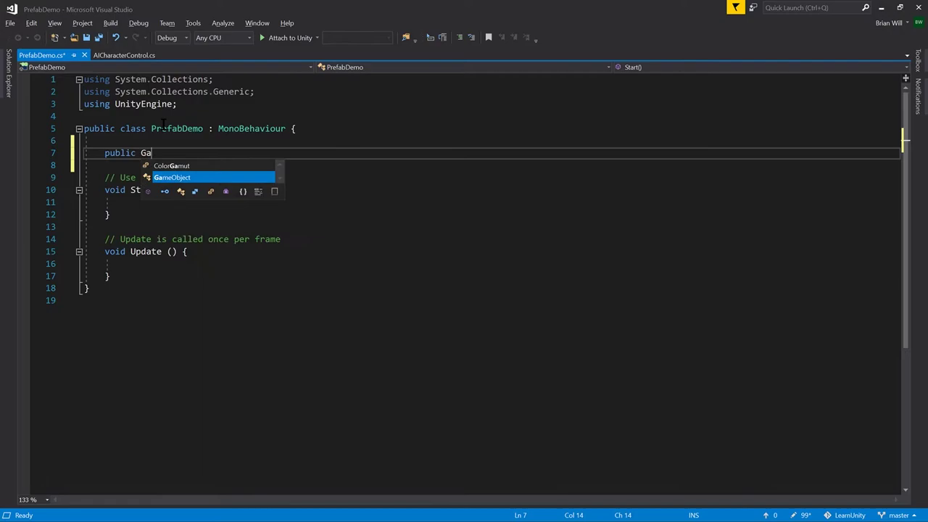
pyautogui.write('meObject ')
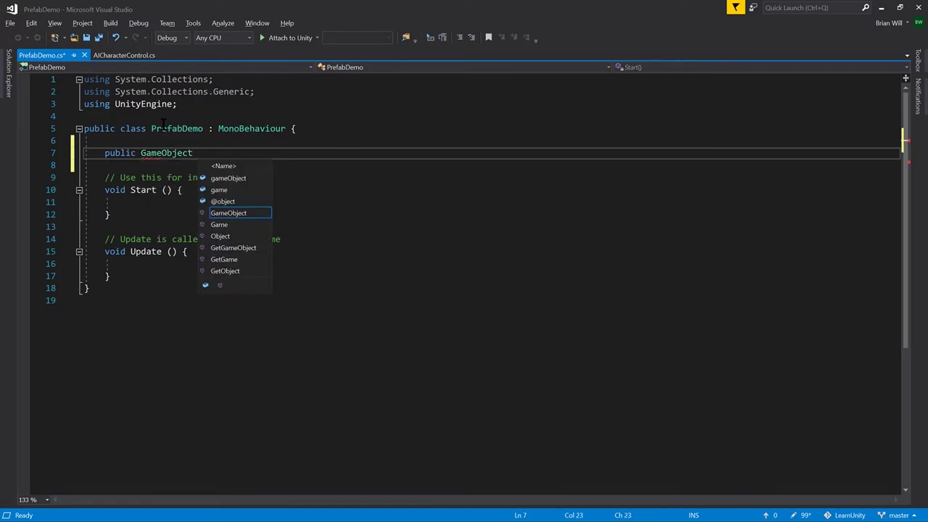
pyautogui.write('prefab;')
pyautogui.click(603, 199)
# - Switch back to Unity and delete Cube, Cube (1) and Cube (2) from the scene
pyautogui.hotkey('alt', 'Tab')
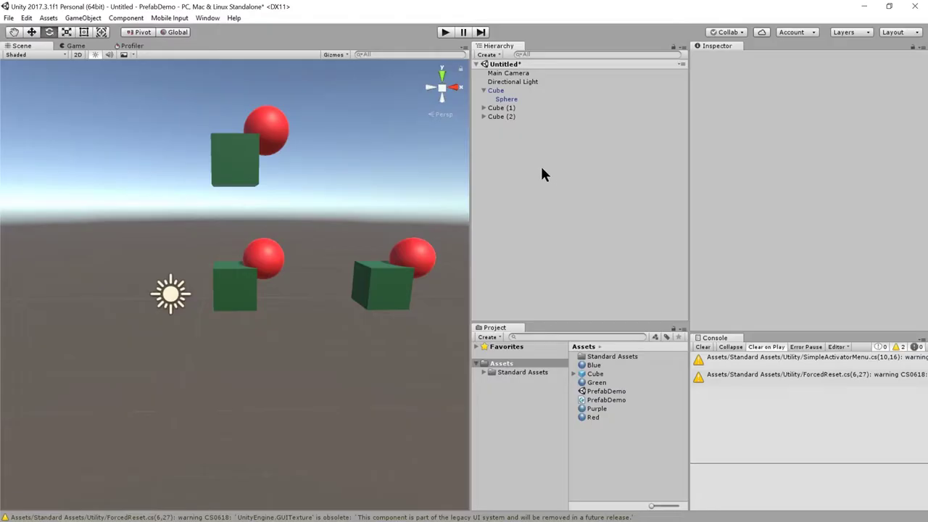
pyautogui.click(508, 116)
pyautogui.keyDown('shift'); pyautogui.click(508, 91); pyautogui.keyUp('shift')
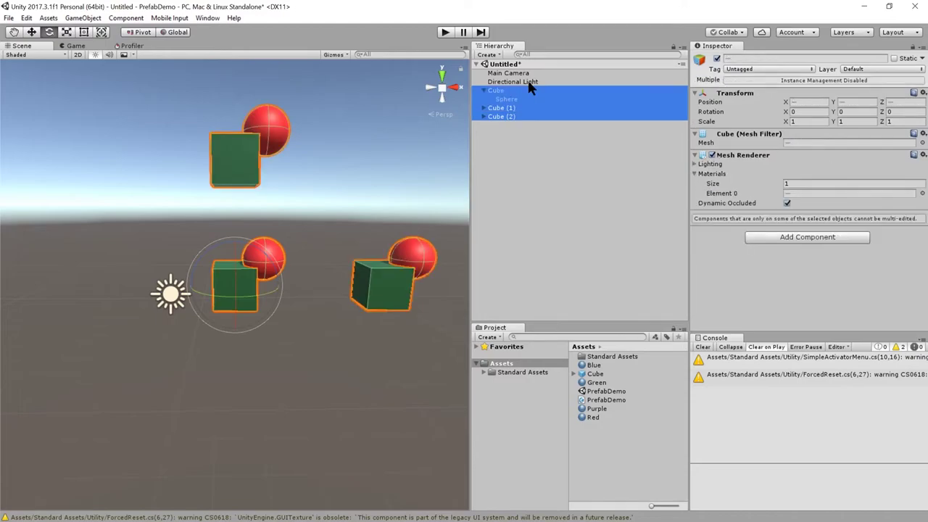
pyautogui.press('Delete')
# - Attach the PrefabDemo script to the Main Camera
pyautogui.moveTo(616, 398); pyautogui.dragTo(787, 149)
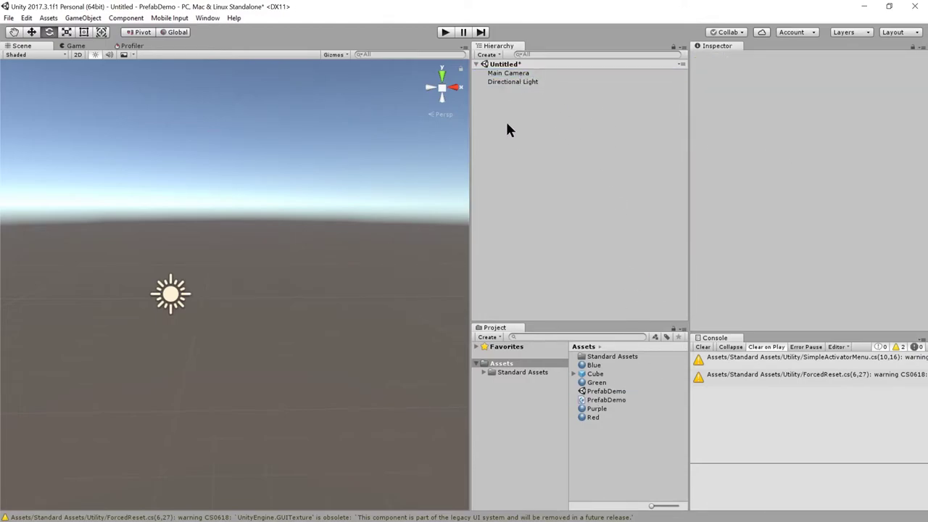
pyautogui.click(547, 73)
pyautogui.scroll(-2, 718, 160)
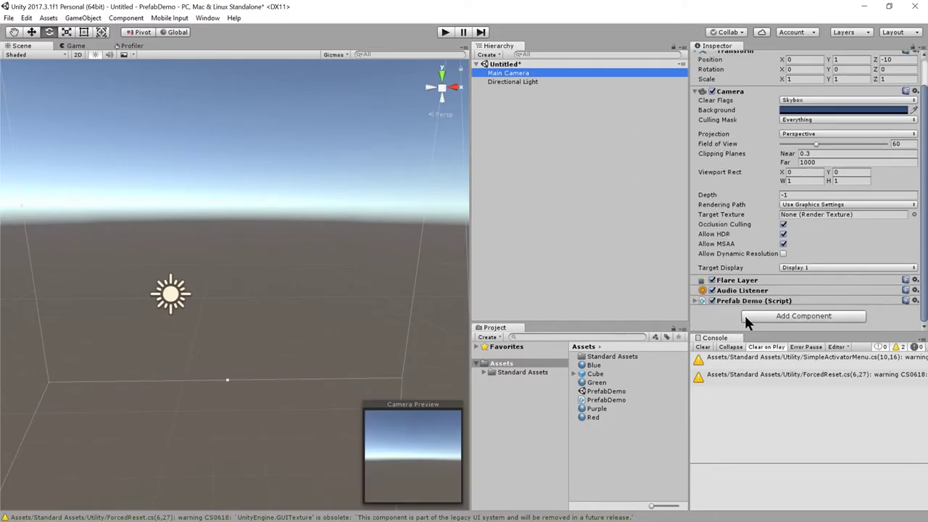
# - Assign the Cube prefab to the Prefab field of the camera's Prefab Demo script and briefly run the scene in play mode
pyautogui.click(693, 301)
pyautogui.click(694, 301)
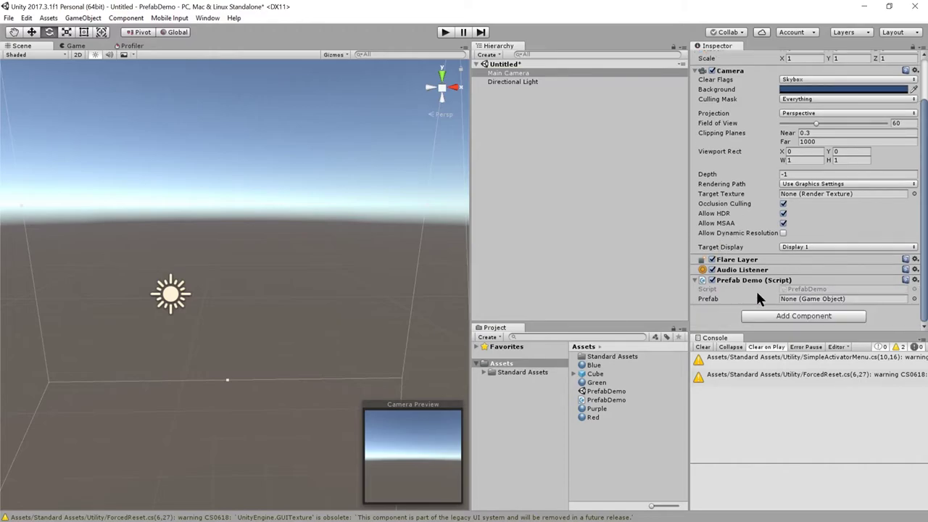
pyautogui.moveTo(595, 374); pyautogui.dragTo(797, 301)
pyautogui.click(445, 32)
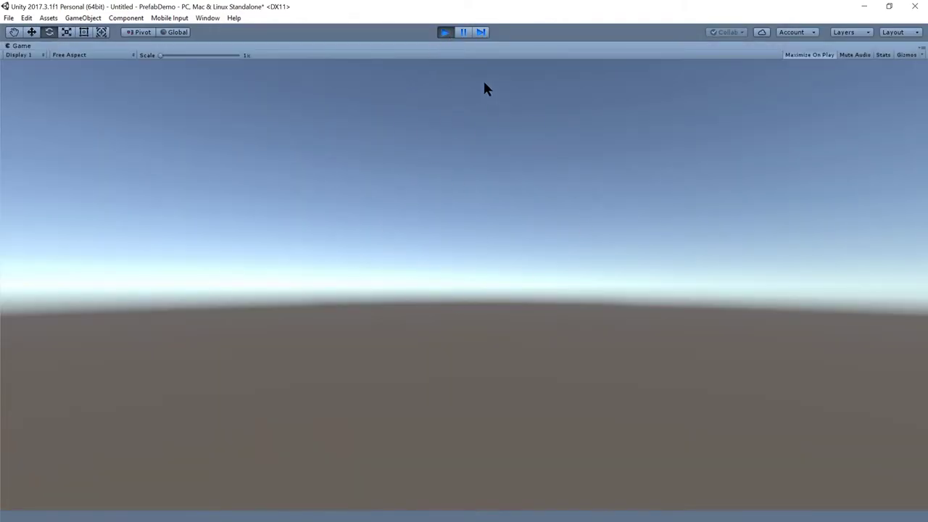
pyautogui.click(442, 36)
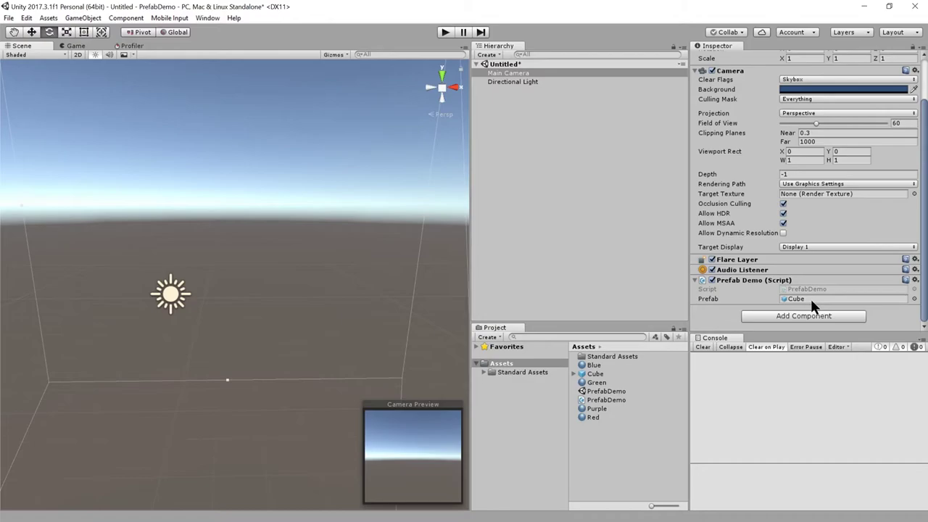
# - Switch to Visual Studio, add "Instantiate<GameObject>(prefab);" to the Start method and save the script
pyautogui.hotkey('alt', 'Tab')
pyautogui.write('Insta')
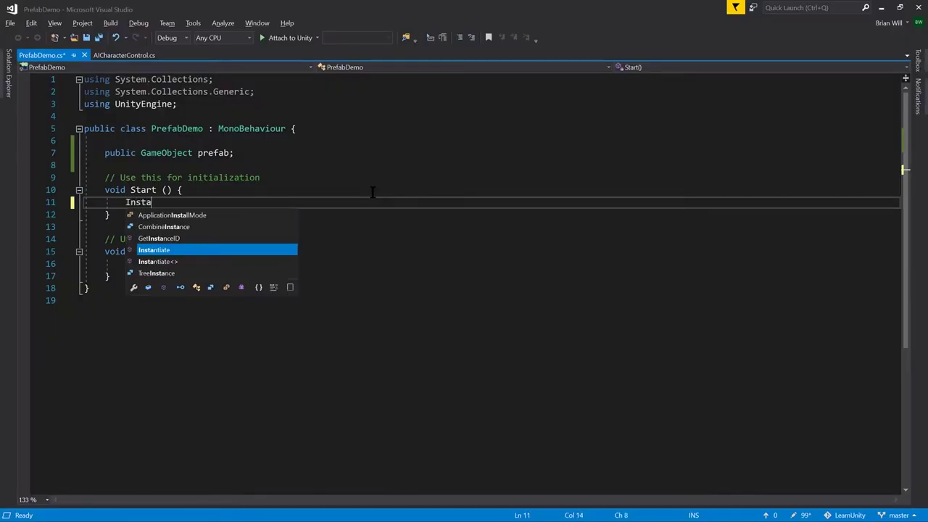
pyautogui.write('ntiate<GameObject>(')
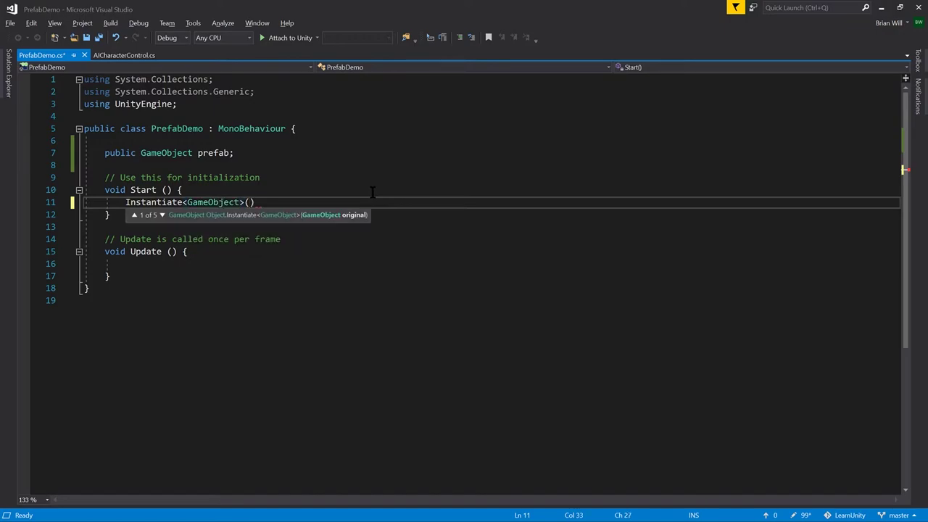
pyautogui.write('prefab)')
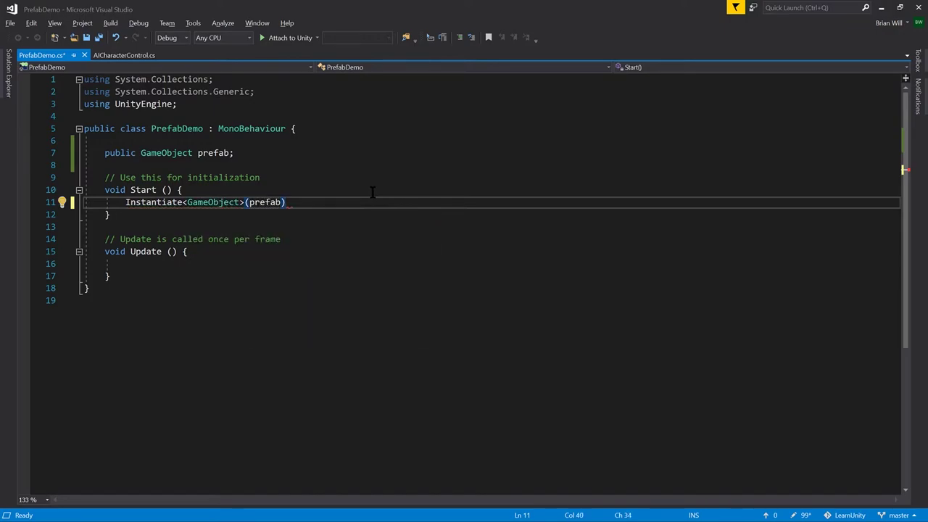
pyautogui.write(';')
pyautogui.hotkey('ctrl', 's')
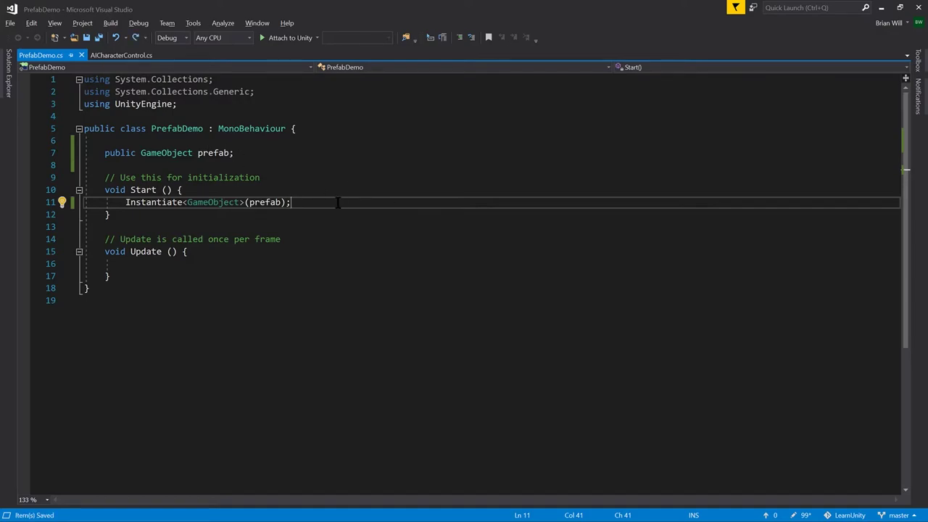
# - Test the script in Unity's play mode, stop it, and highlight the Instantiate statement in Visual Studio
pyautogui.hotkey('alt', 'Tab')
pyautogui.click(442, 32)
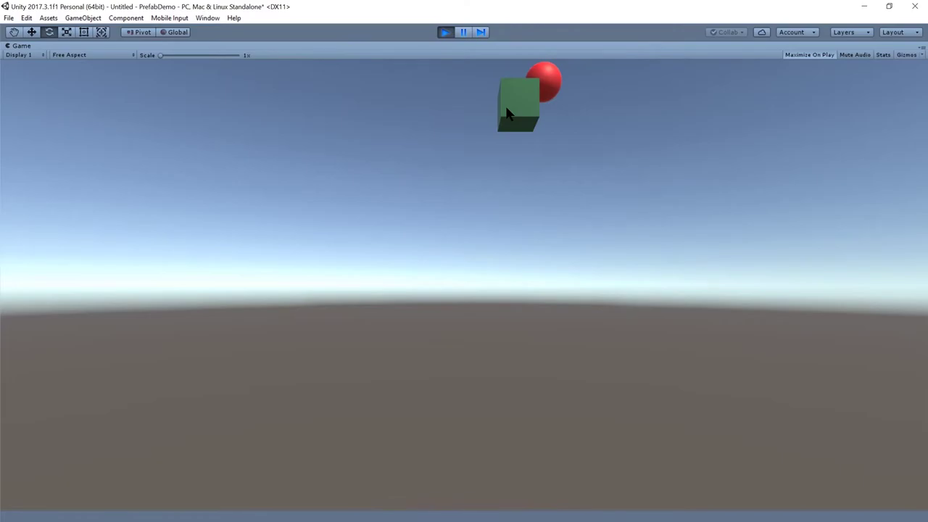
pyautogui.click(445, 32)
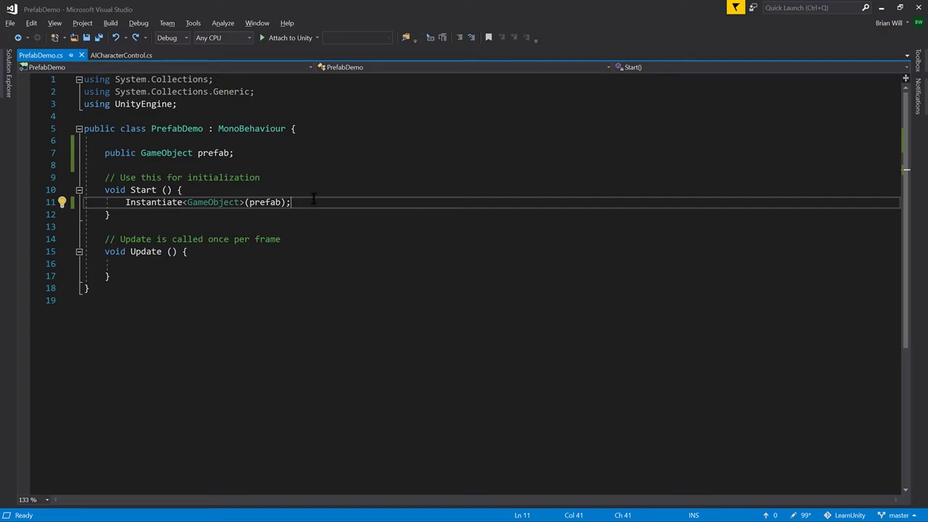
pyautogui.moveTo(311, 201); pyautogui.dragTo(126, 202)
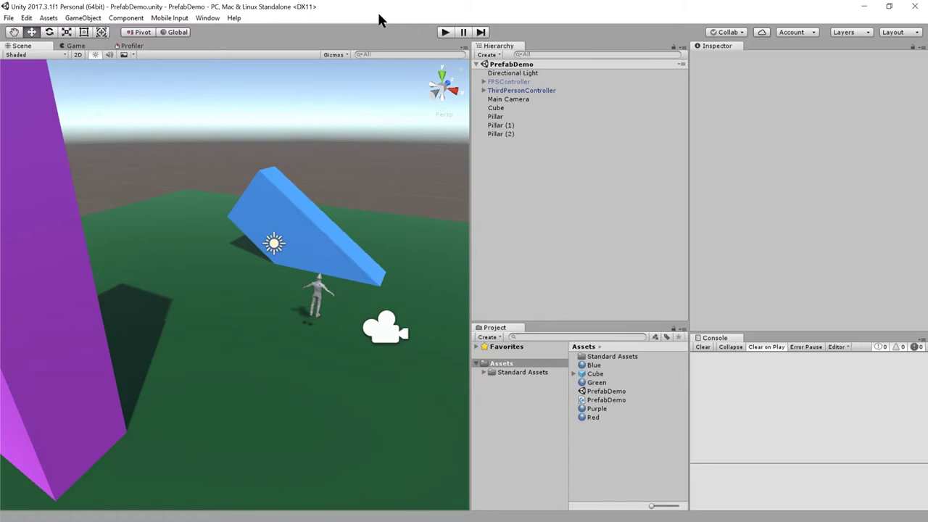
# - Look over the standard asset packages available for import, including Characters, and expand the project's asset folders
pyautogui.click(48, 19)
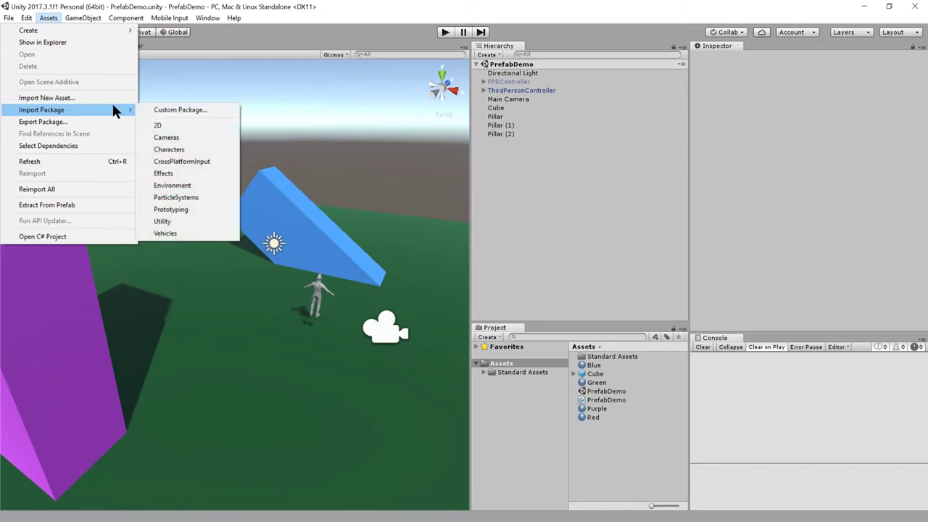
pyautogui.moveTo(105, 110)
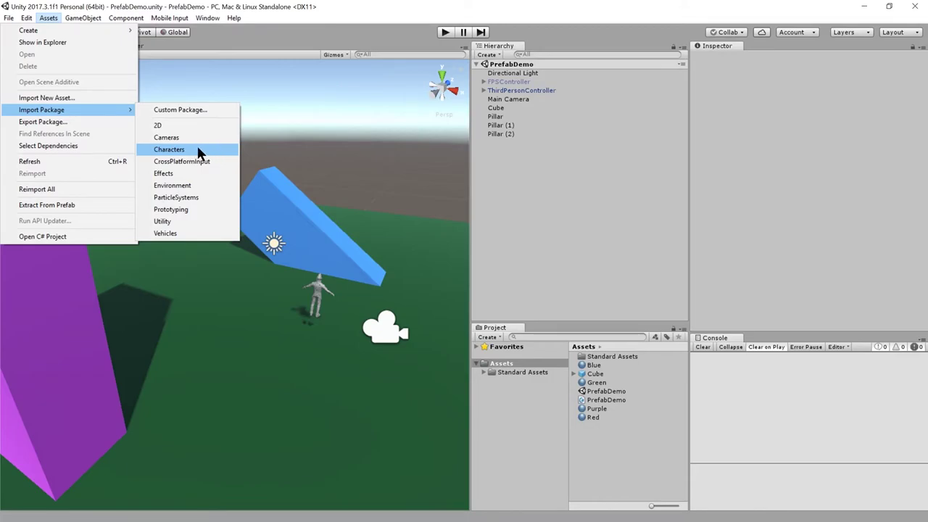
pyautogui.click(481, 366)
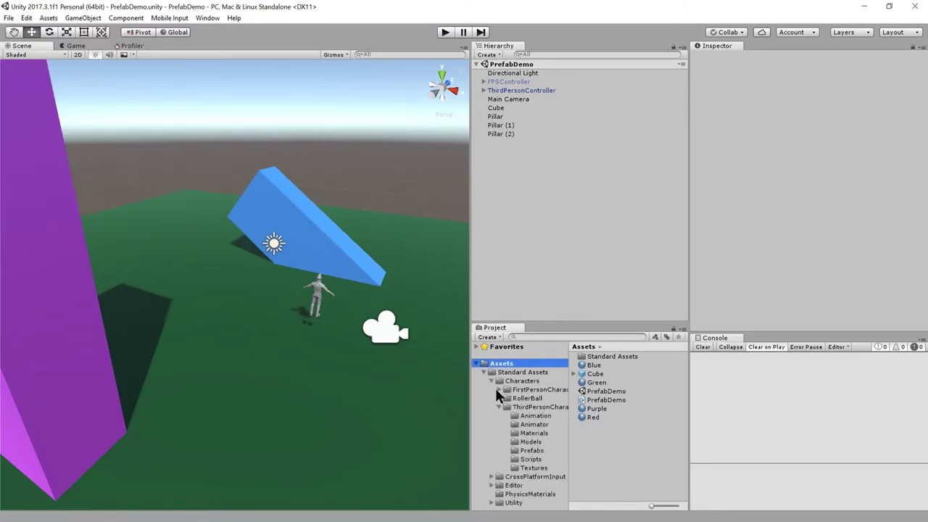
# - Inspect the ThirdPersonController prefab in the third-person character's Prefabs folder
pyautogui.click(536, 407)
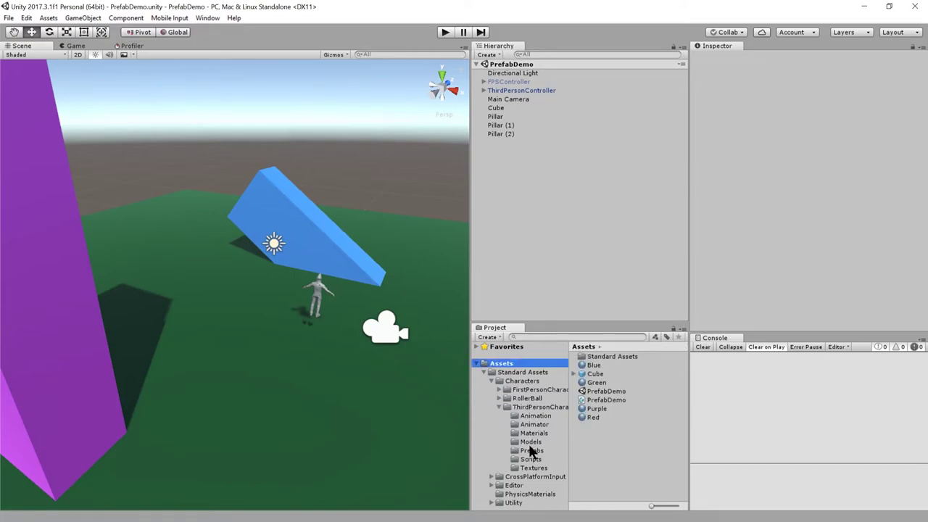
pyautogui.click(533, 450)
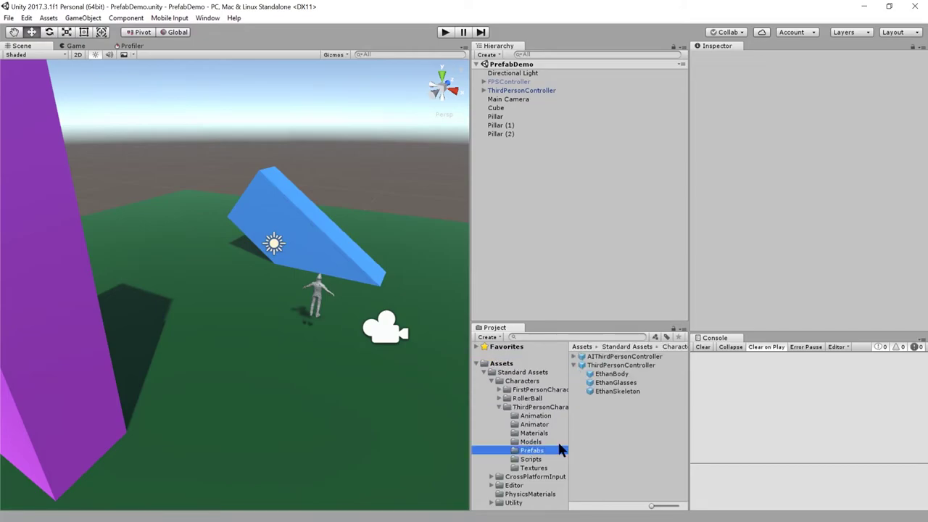
pyautogui.click(625, 365)
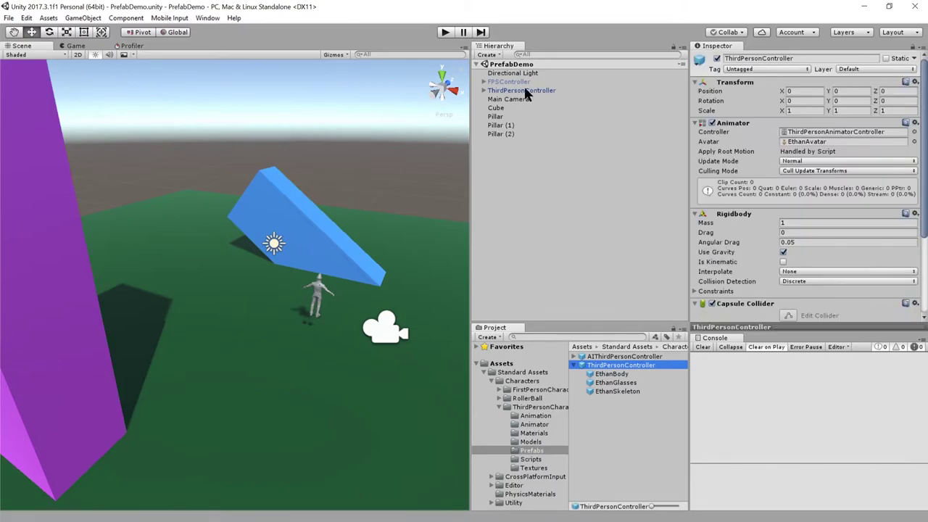
# - Test the scene in play mode by running the third-person character around and onto the blue ramp, and stop playing
pyautogui.click(445, 32)
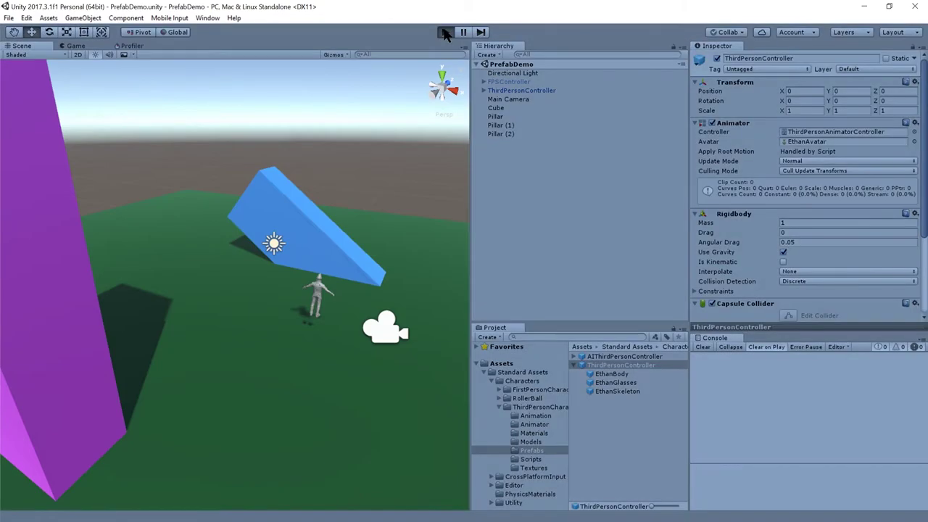
pyautogui.press('d')
pyautogui.press('w')
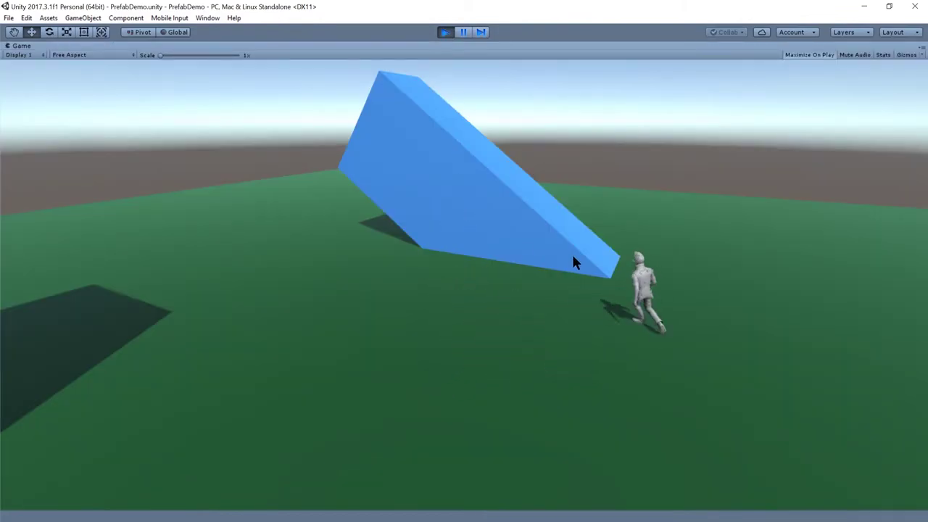
pyautogui.press('a')
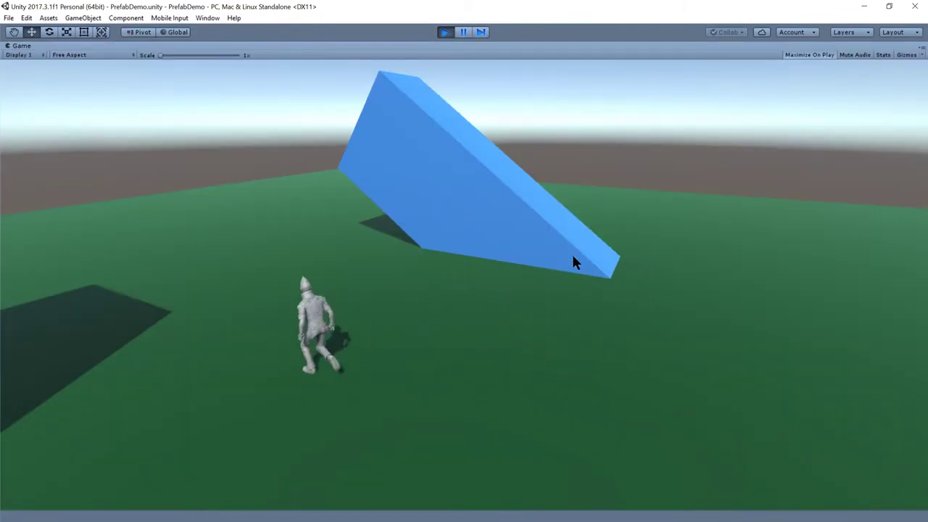
pyautogui.press('w')
pyautogui.press('d')
pyautogui.press('d')
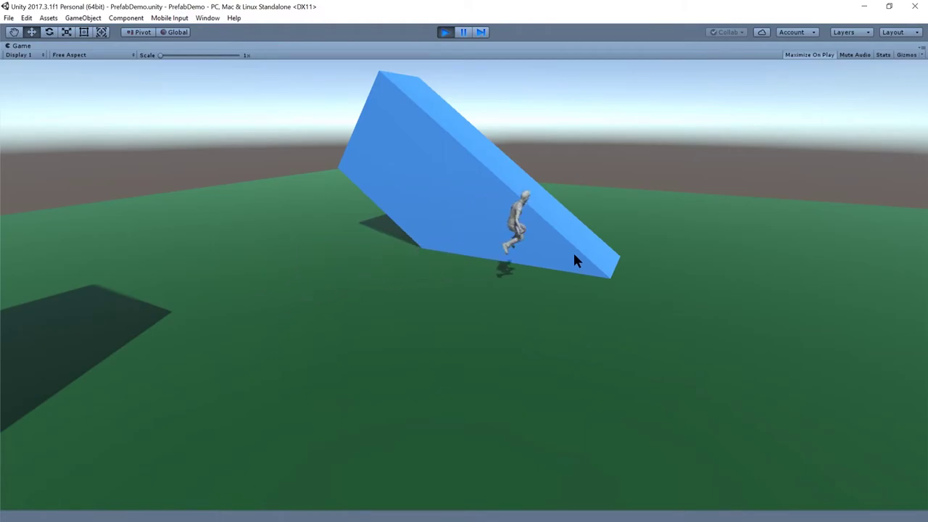
pyautogui.press('w')
pyautogui.press('a')
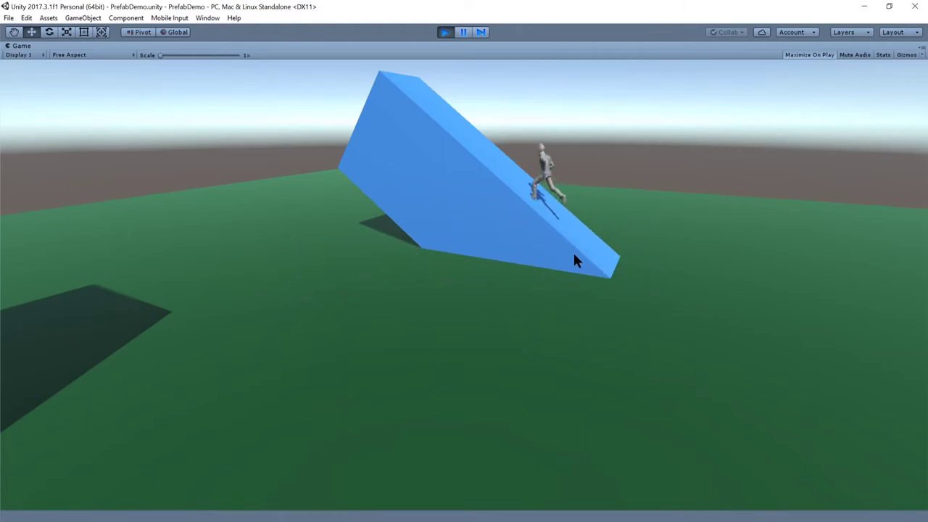
pyautogui.press('d')
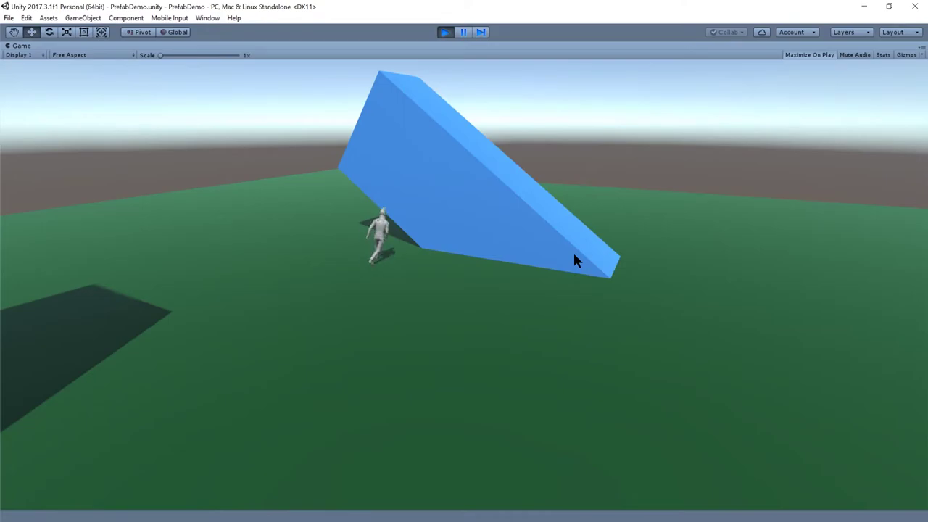
pyautogui.press('a')
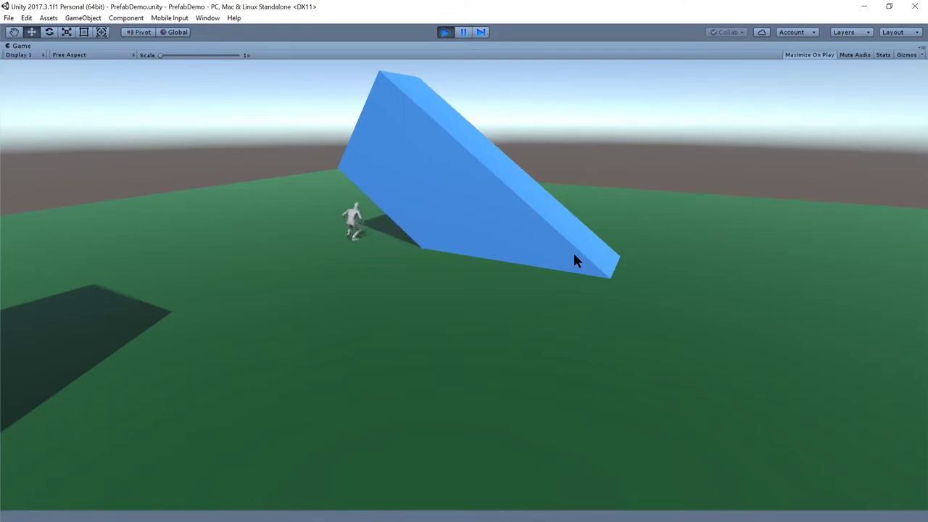
pyautogui.press('a')
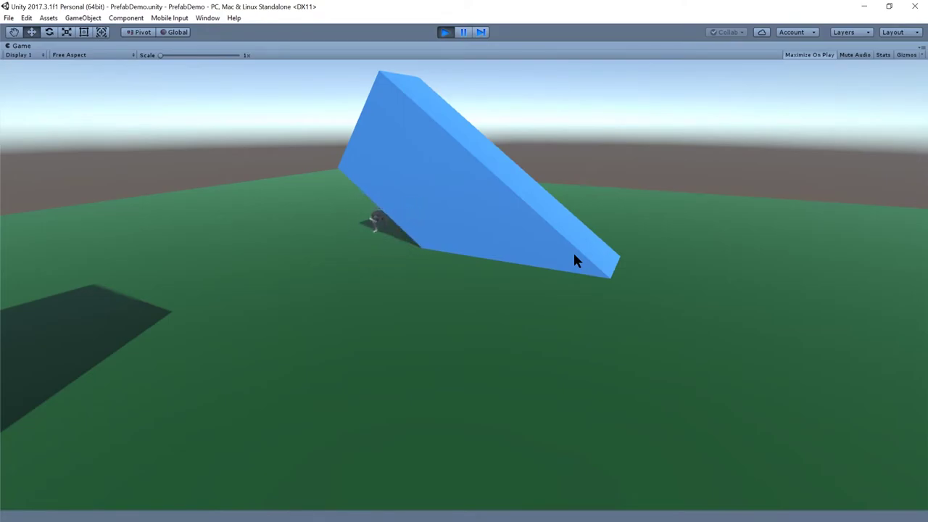
pyautogui.press('d')
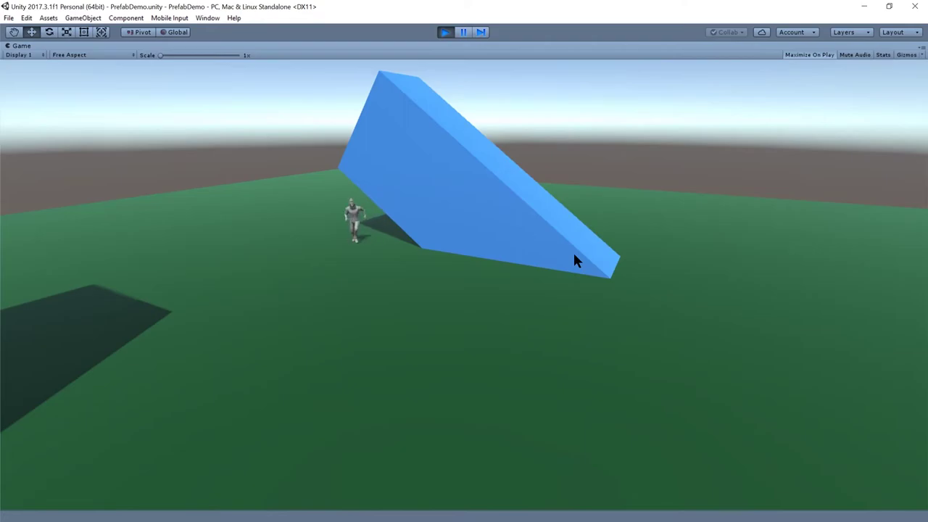
pyautogui.click(444, 32)
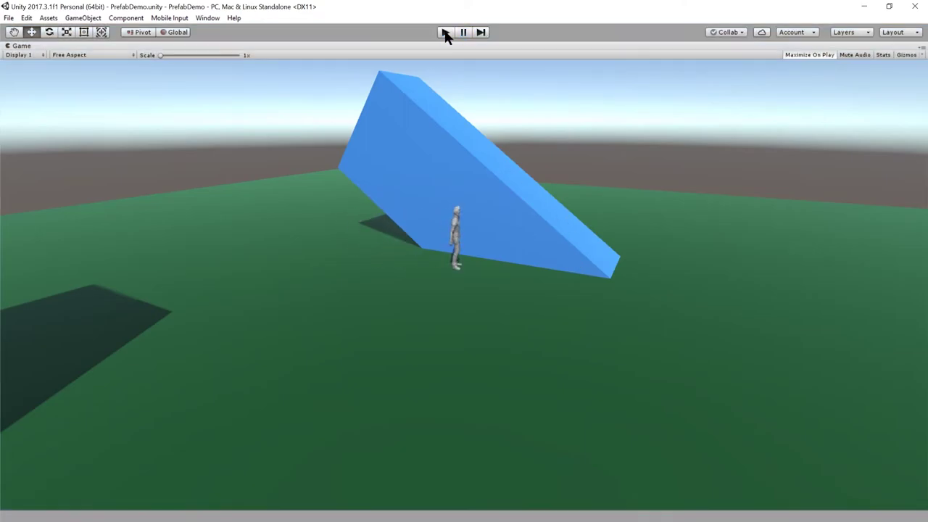
# - Inspect the scene's ThirdPersonController components, including the Rigidbody, Capsule Collider and third-person scripts, leaving its name as it is
pyautogui.click(523, 91)
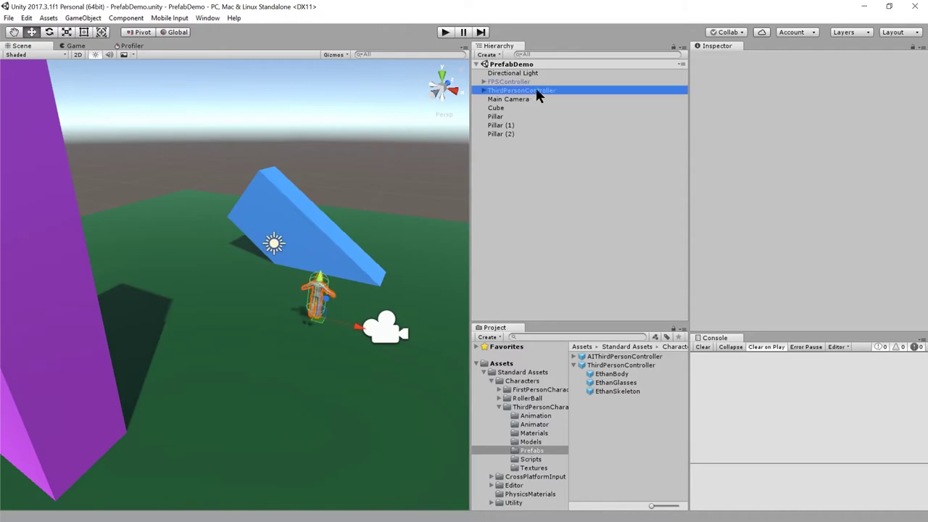
pyautogui.scroll(-5, 847, 257)
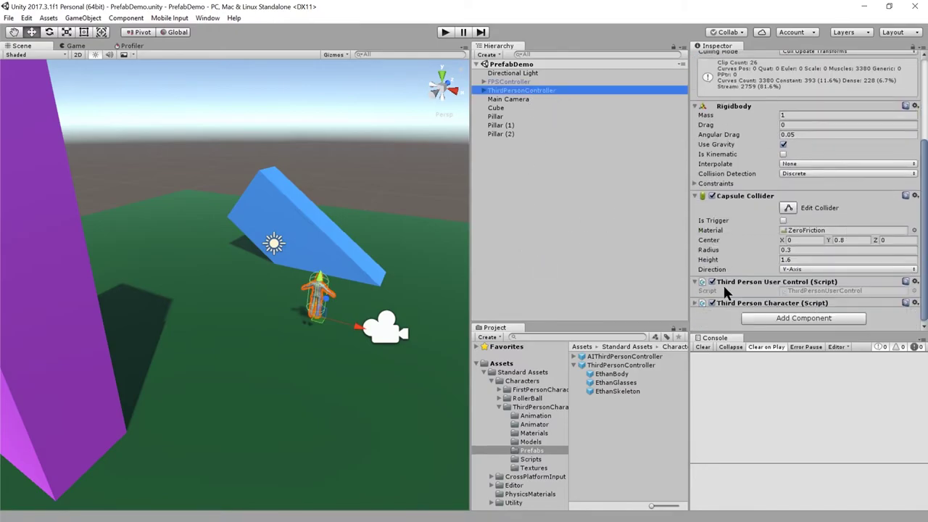
pyautogui.scroll(4, 758, 218)
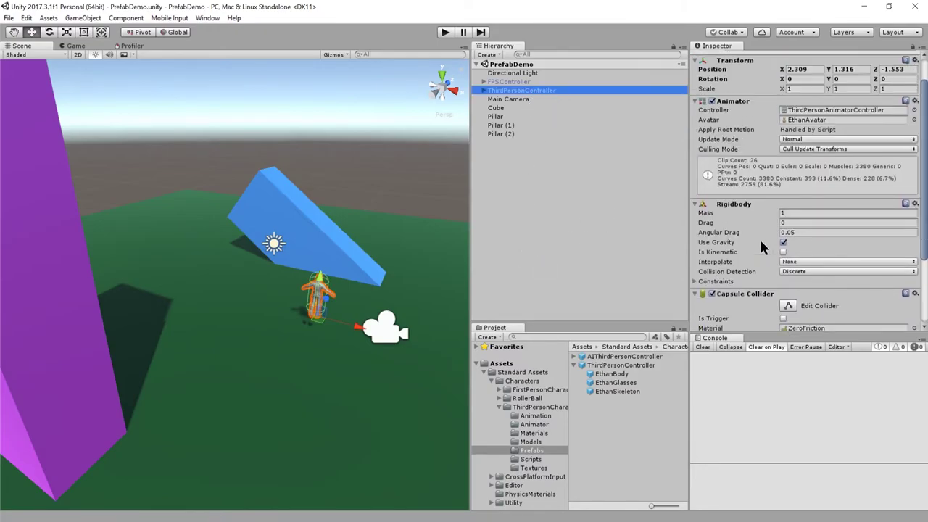
pyautogui.scroll(-4, 760, 238)
pyautogui.scroll(5, 761, 210)
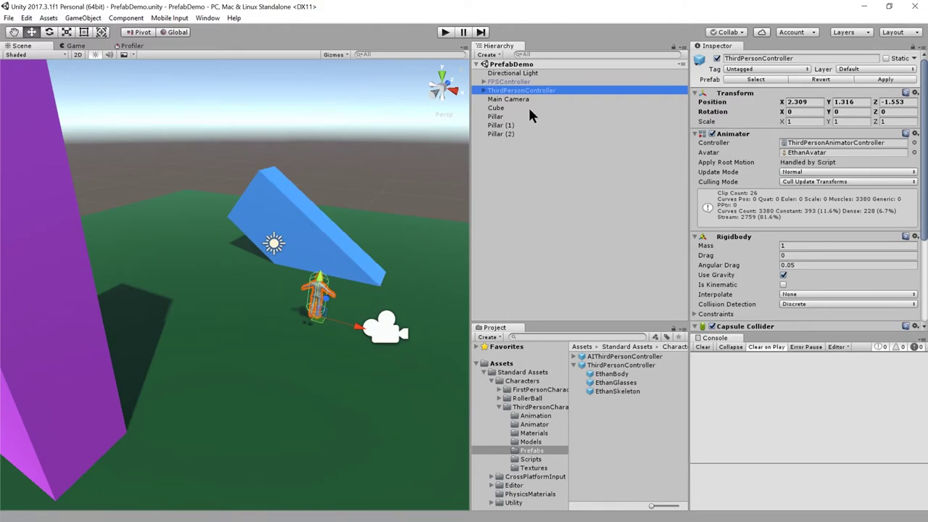
pyautogui.click(560, 90)
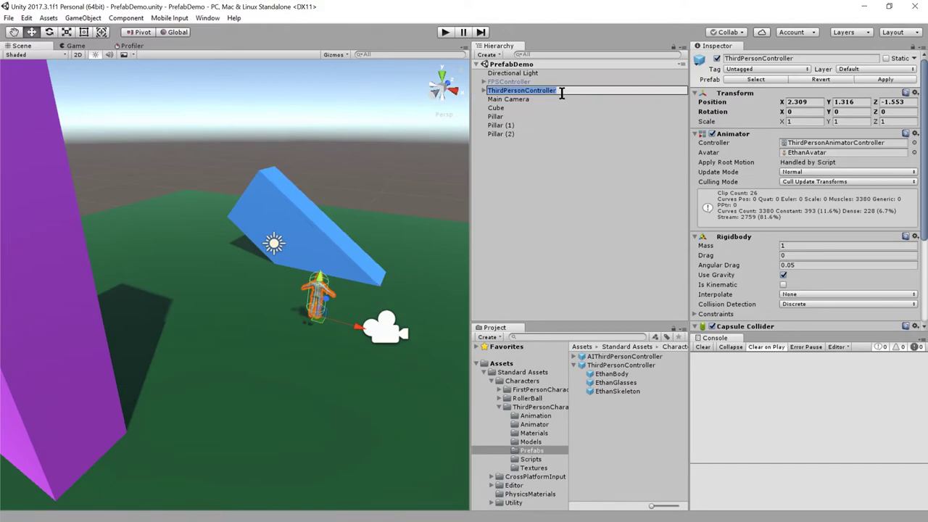
pyautogui.press('Return')
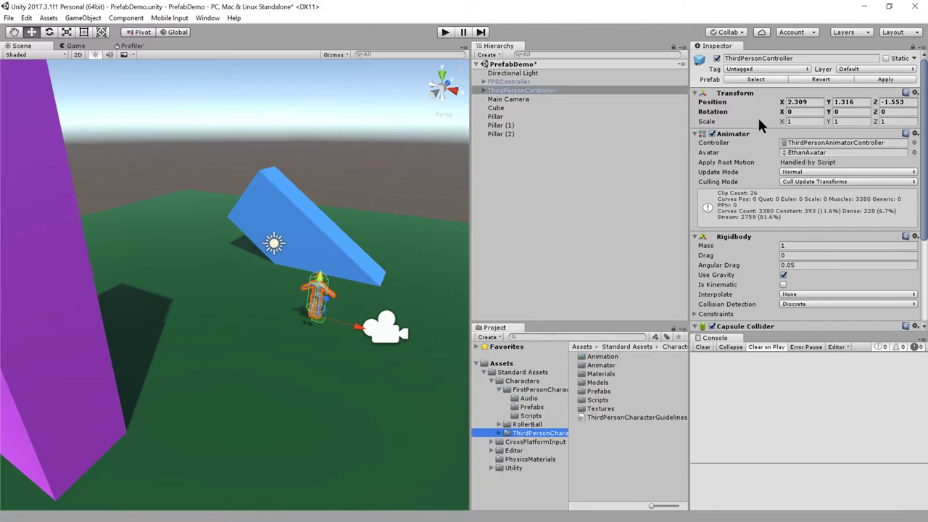
# - Inspect the FPSController prefab in the first-person character's Prefabs folder
pyautogui.click(531, 407)
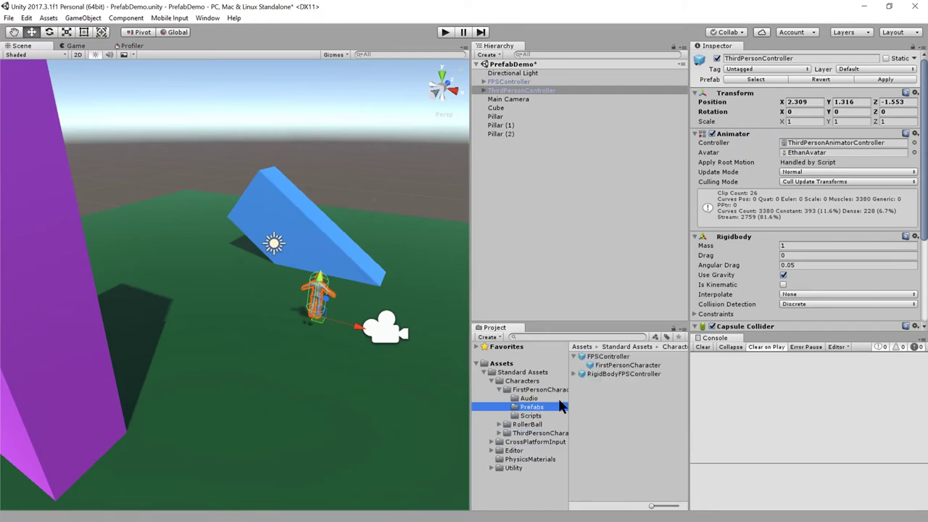
pyautogui.click(606, 357)
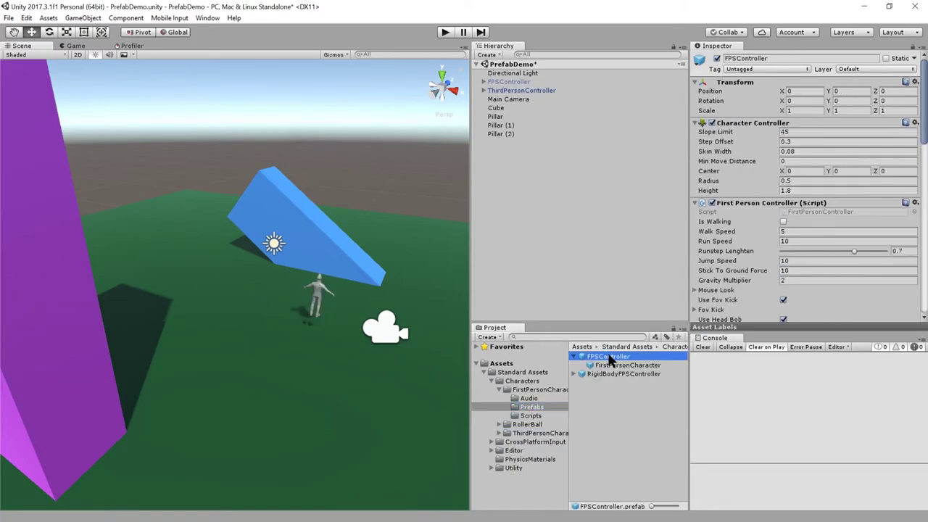
# - Deactivate the Main Camera and ThirdPersonController objects in the scene
pyautogui.click(498, 99)
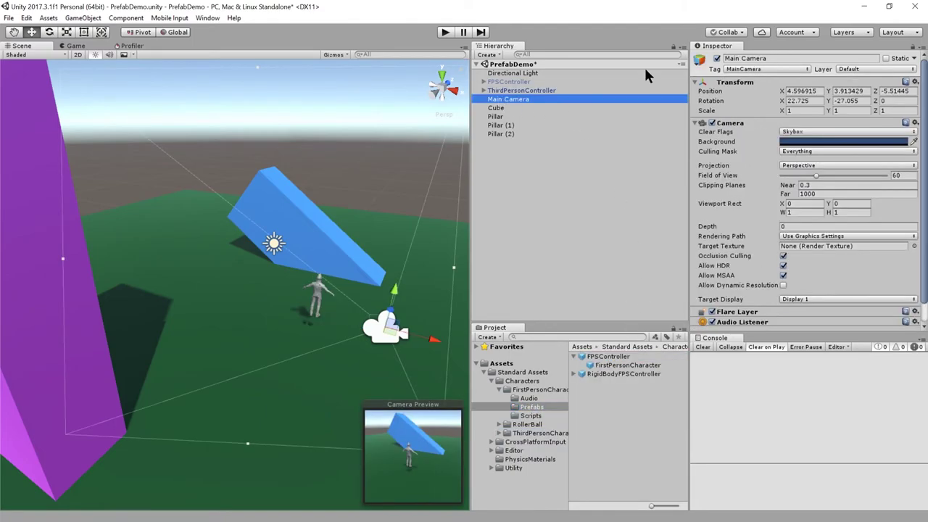
pyautogui.click(717, 58)
pyautogui.click(519, 90)
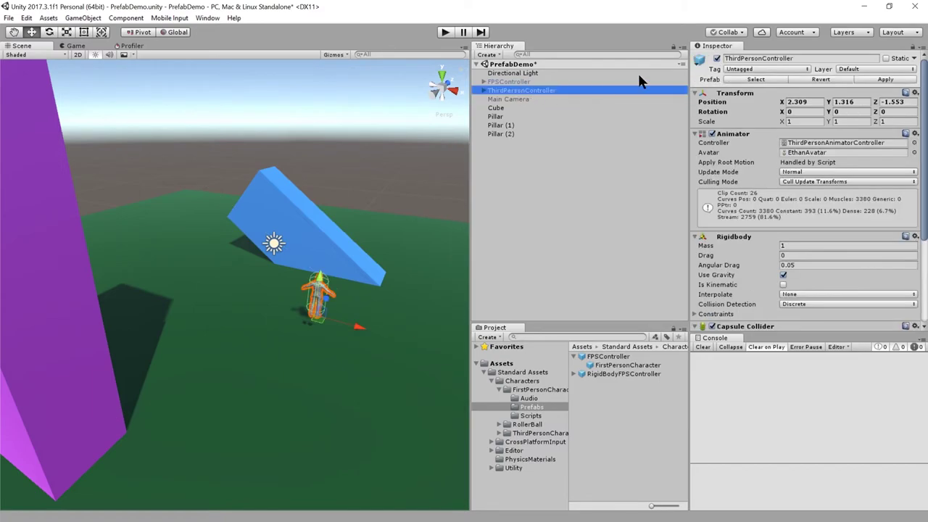
pyautogui.click(717, 58)
# - Activate the scene's FPSController object and its FirstPersonCharacter child
pyautogui.click(502, 82)
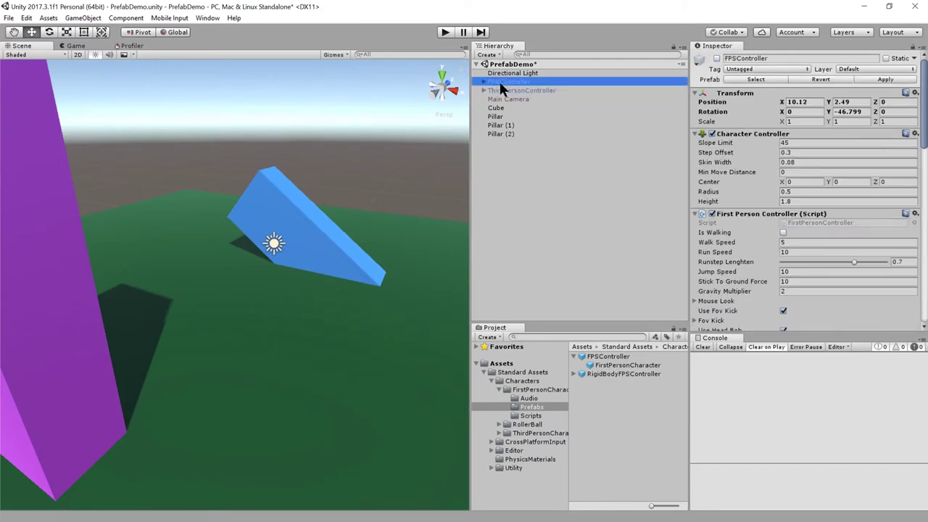
pyautogui.click(716, 58)
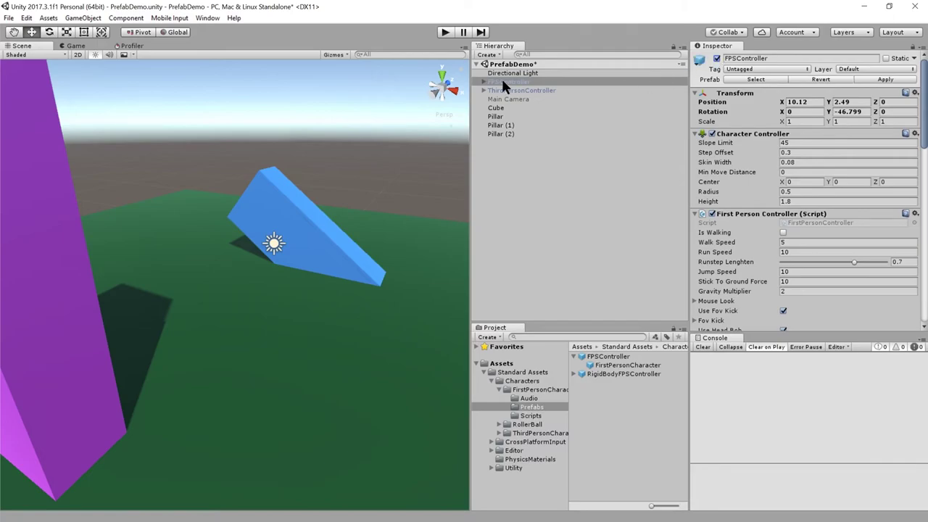
pyautogui.click(483, 82)
pyautogui.click(536, 91)
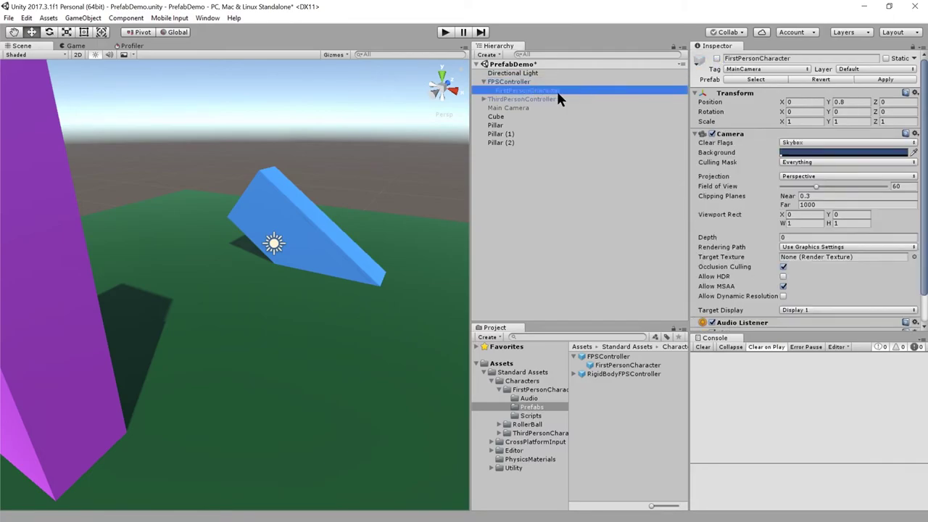
pyautogui.click(524, 79)
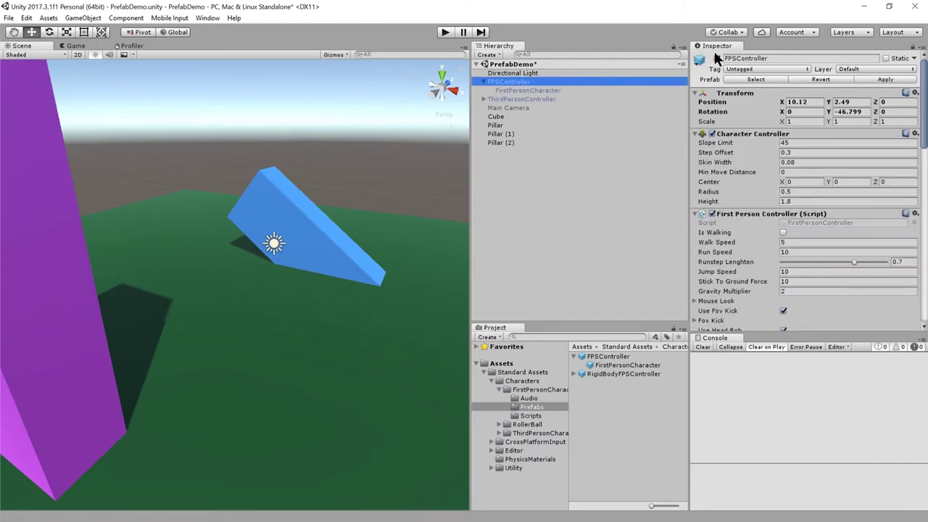
pyautogui.click(527, 92)
pyautogui.click(717, 58)
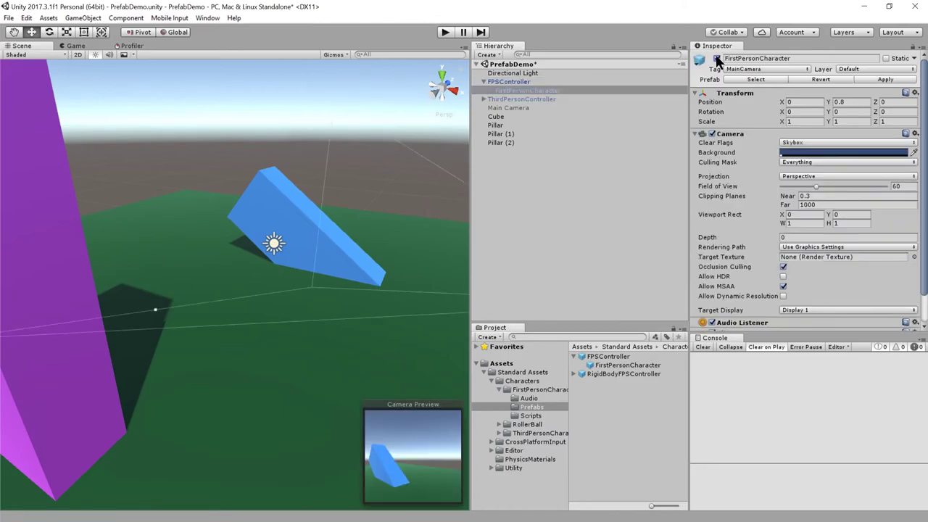
# - Frame the FPSController in the scene view and examine its FirstPersonCharacter child with the camera and audio listener
pyautogui.click(505, 83)
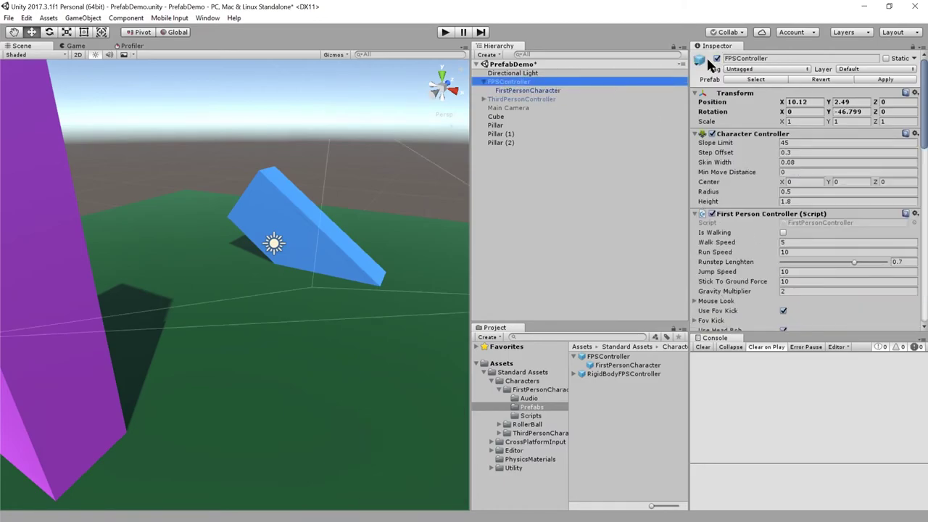
pyautogui.click(528, 90)
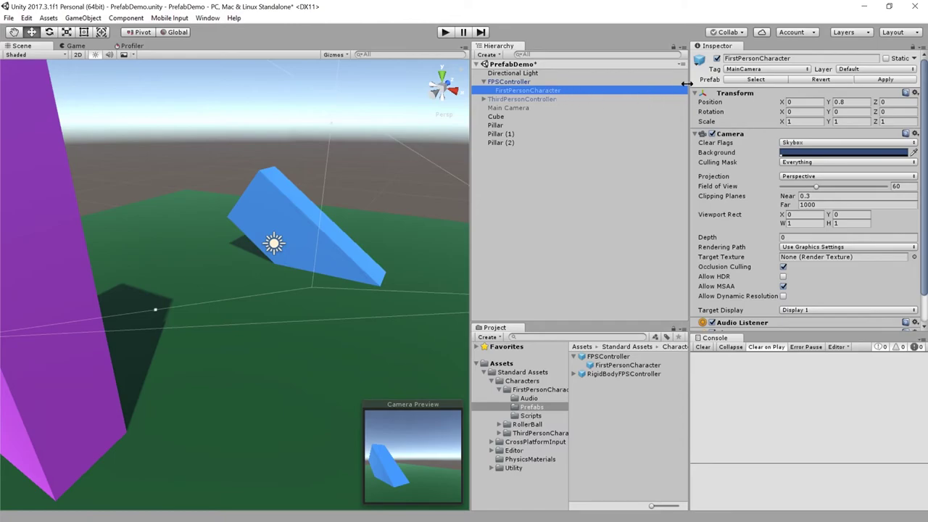
pyautogui.scroll(-2, 743, 195)
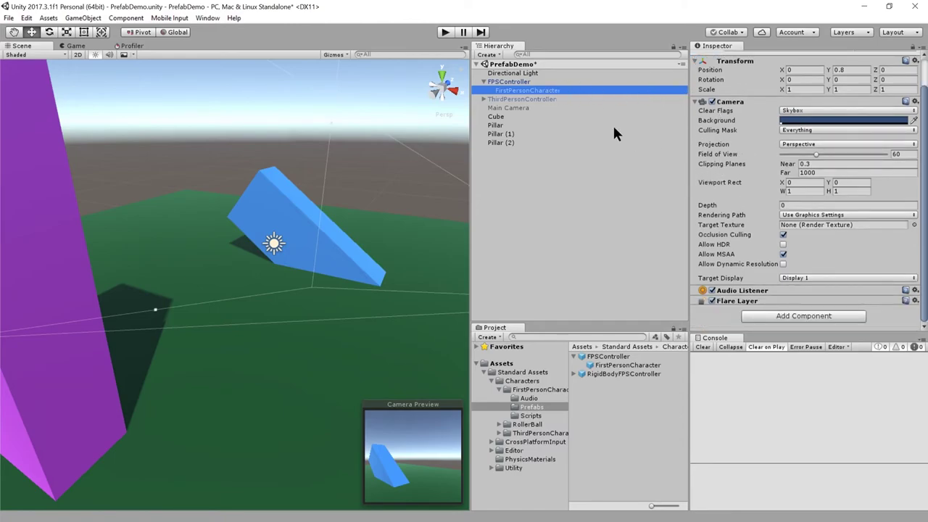
pyautogui.click(511, 79)
pyautogui.doubleClick(534, 82)
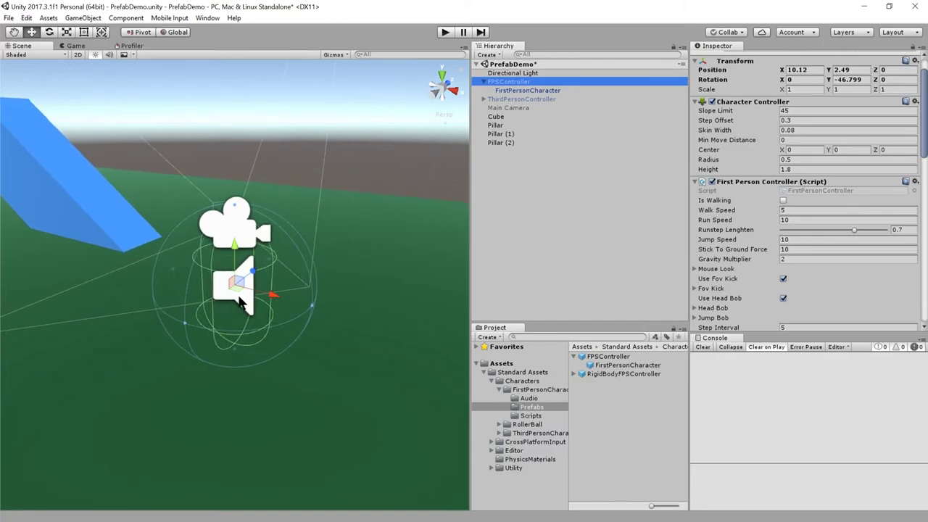
pyautogui.keyDown('alt'); pyautogui.moveTo(253, 252); pyautogui.dragTo(450, 184); pyautogui.keyUp('alt')
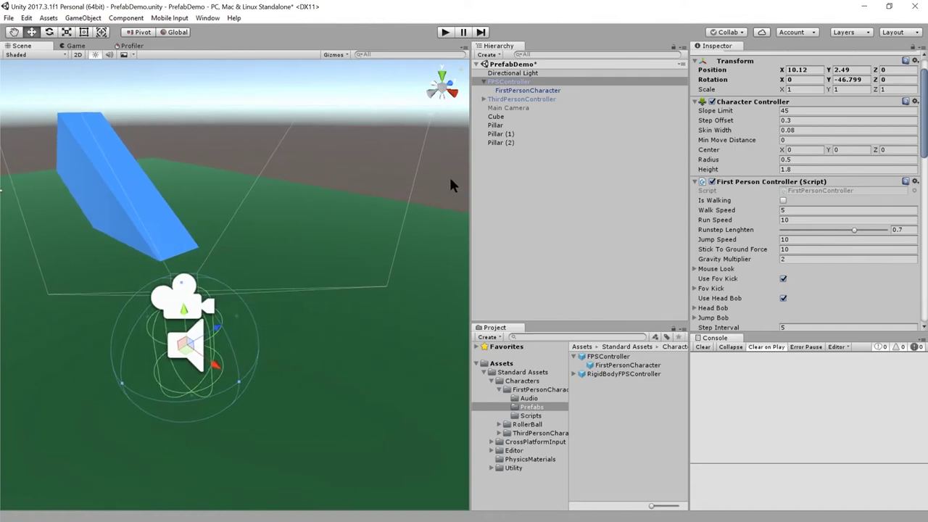
pyautogui.click(544, 88)
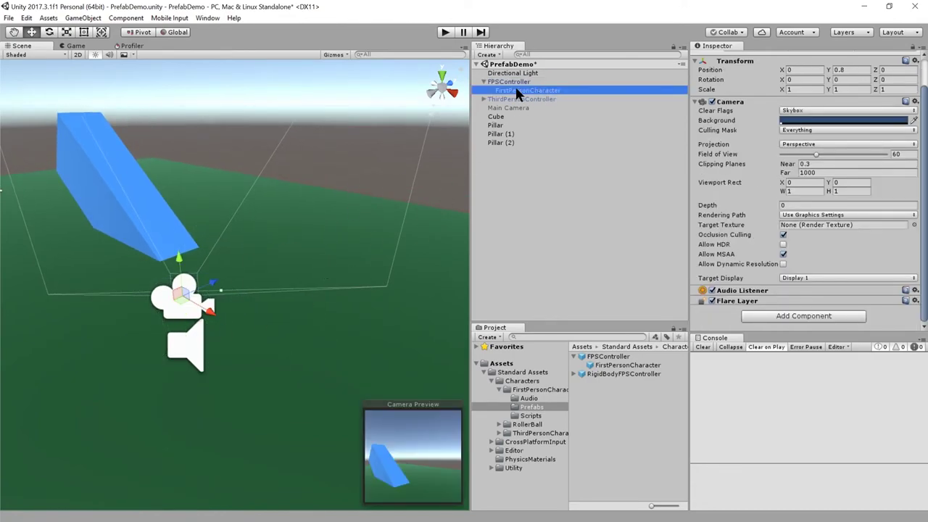
# - Review the FPSController's Character Controller settings and collapse its First Person Controller script component to show the Rigidbody
pyautogui.click(511, 81)
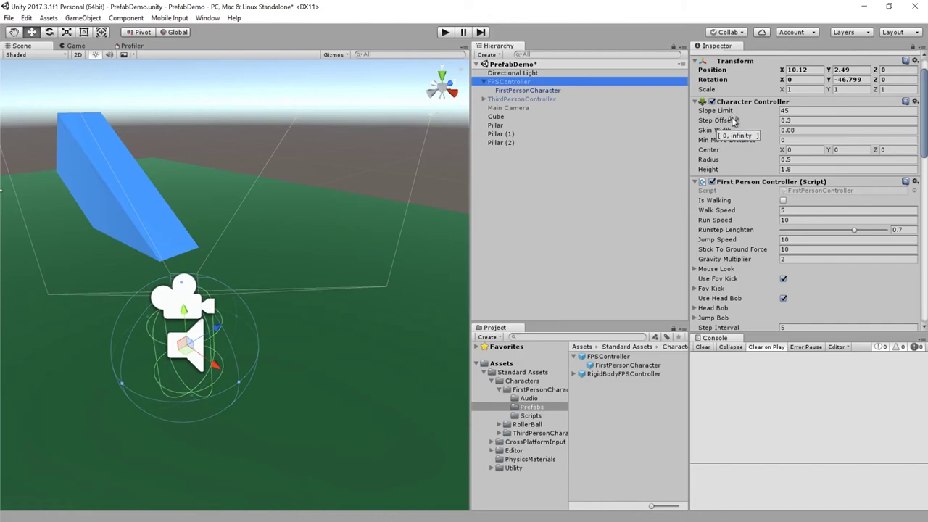
pyautogui.scroll(2, 732, 120)
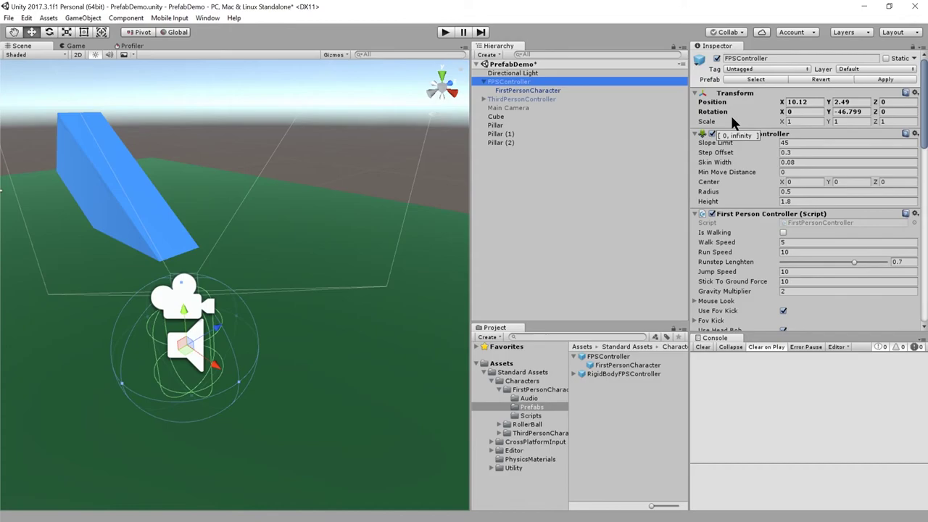
pyautogui.click(759, 155)
pyautogui.scroll(-2, 741, 190)
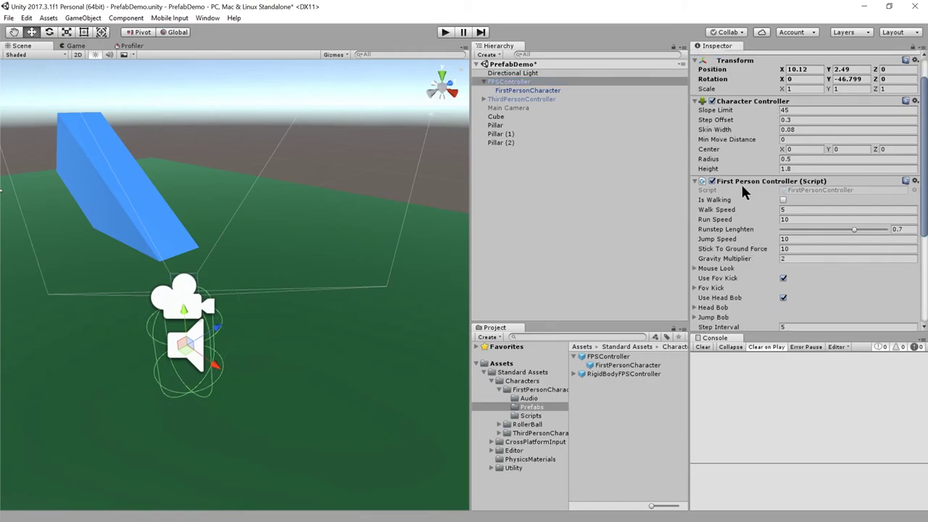
pyautogui.click(695, 181)
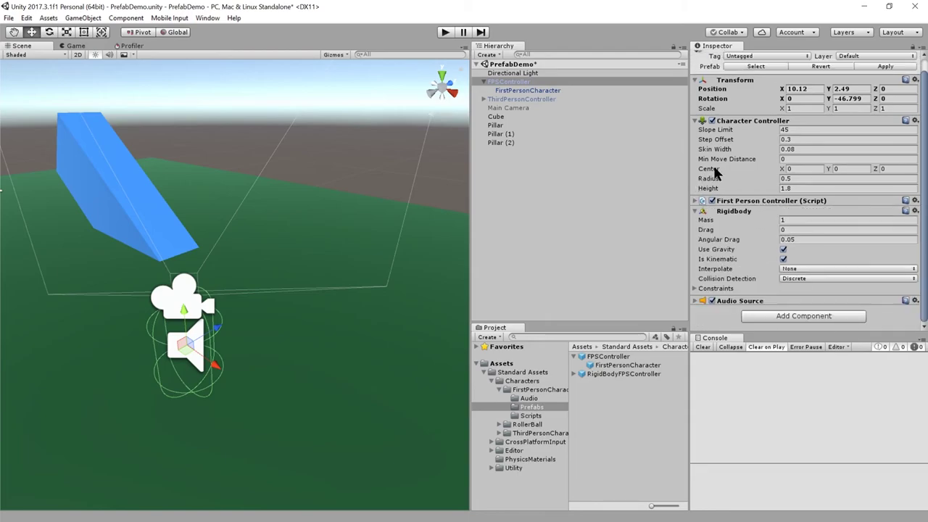
# - Play-test the scene by walking the first-person character around the pillars and off the edge of the ground, and stop the game
pyautogui.click(444, 33)
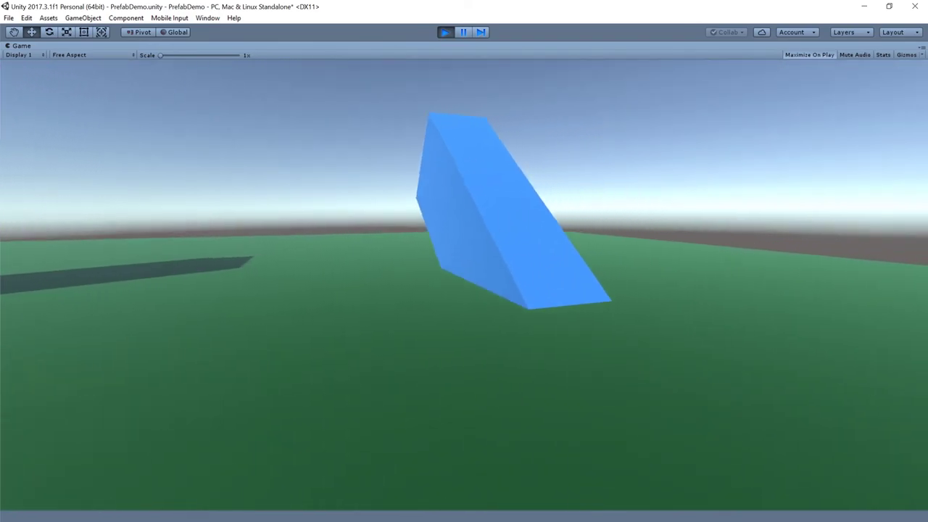
pyautogui.press('w')
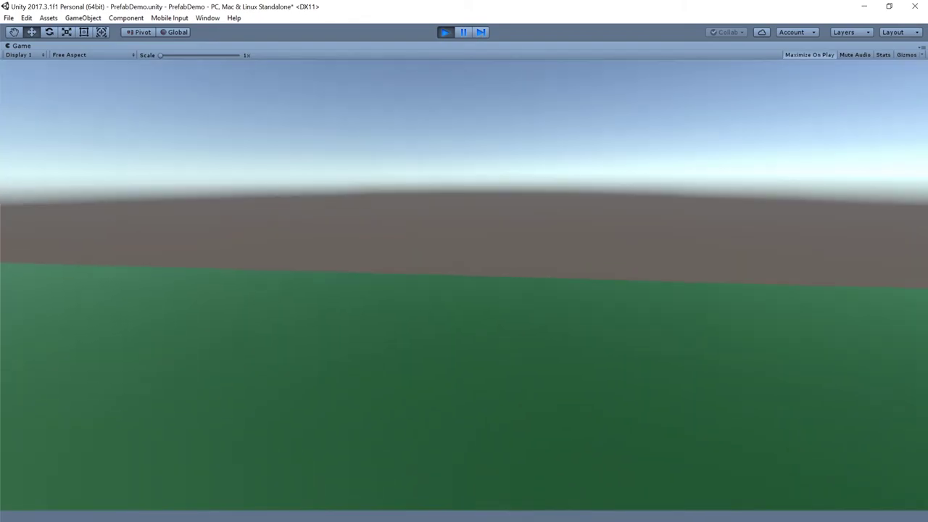
pyautogui.press('s')
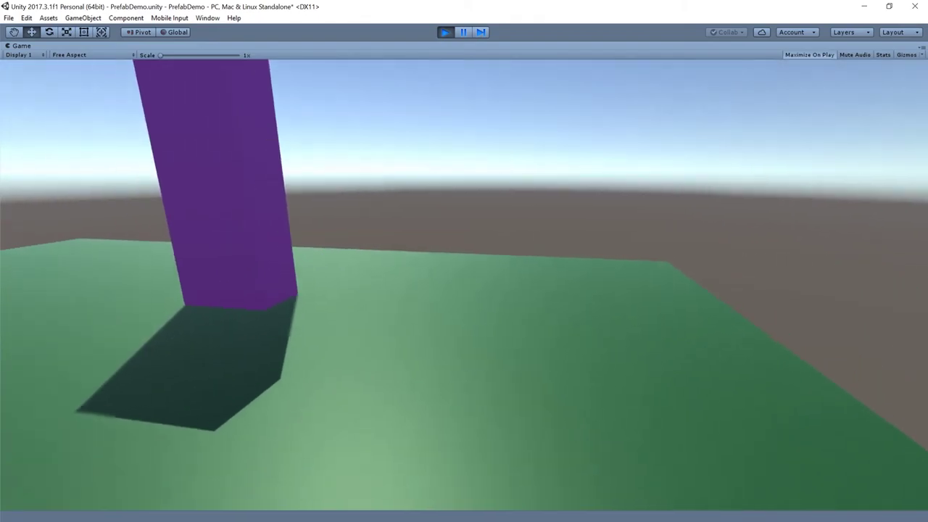
pyautogui.press('w')
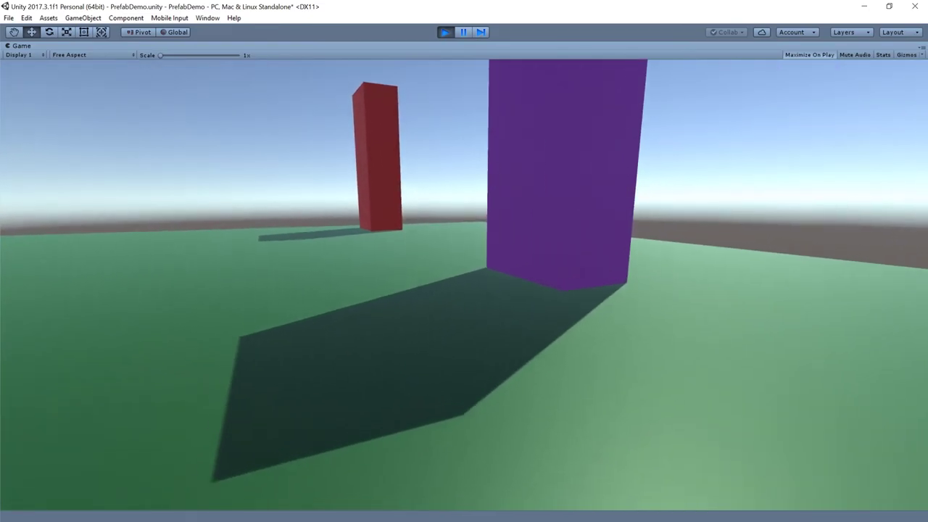
pyautogui.press('w')
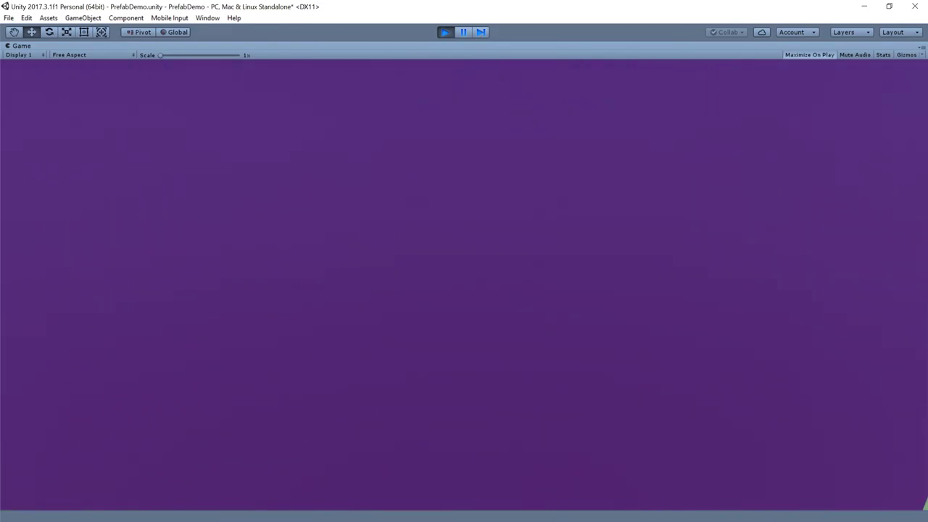
pyautogui.press('s')
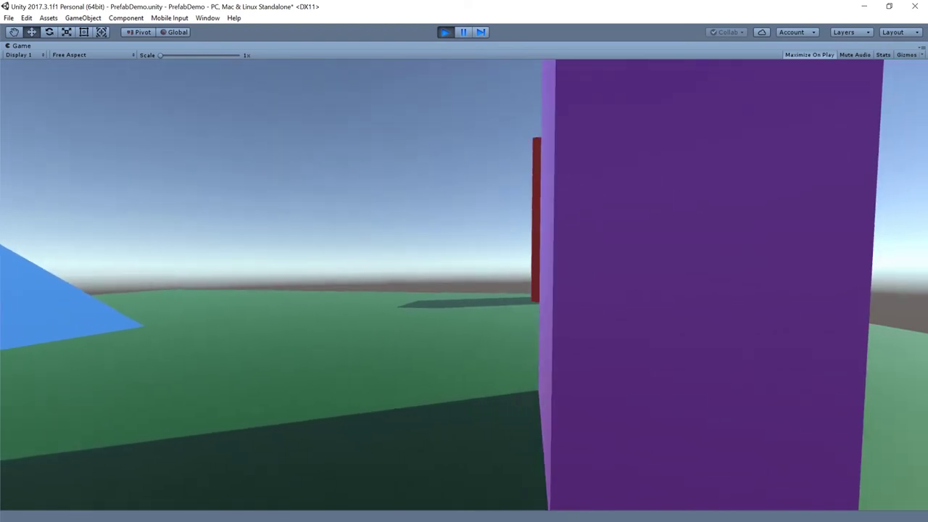
pyautogui.press('w')
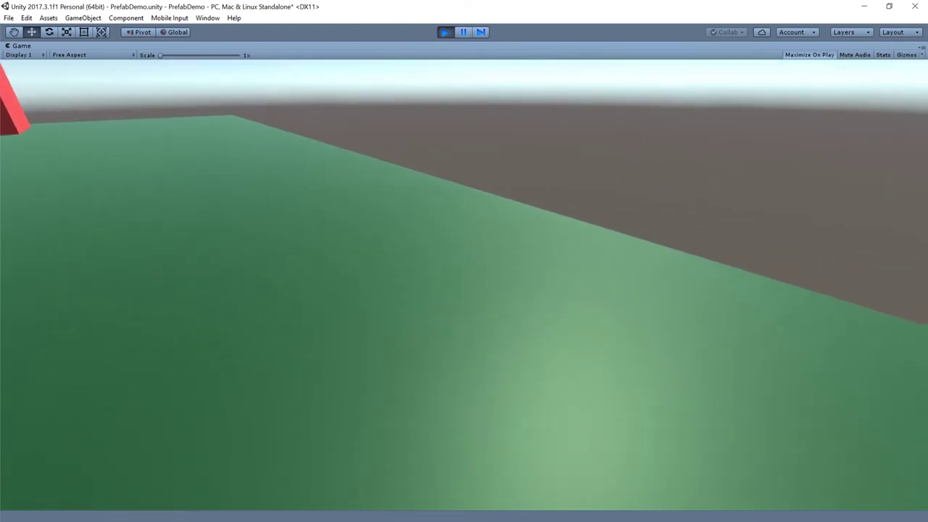
pyautogui.press('s')
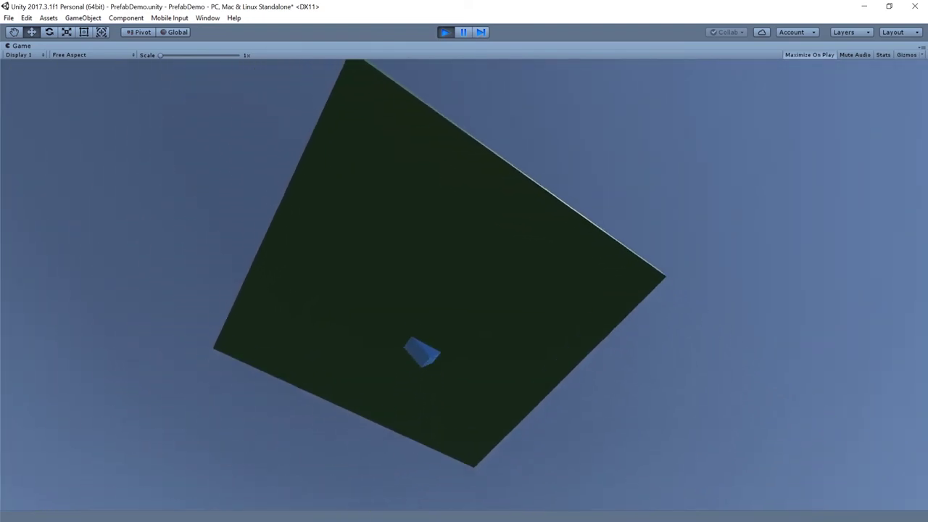
pyautogui.hotkey('ctrl', 'p')
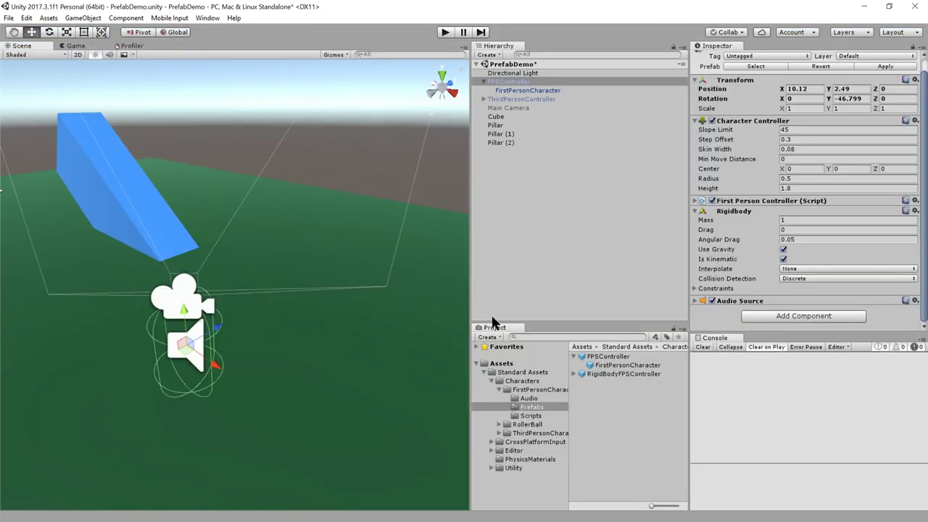
# - Select the FPSController to view its settings, and briefly run the game again facing the blue ramp before stopping it
pyautogui.click(543, 78)
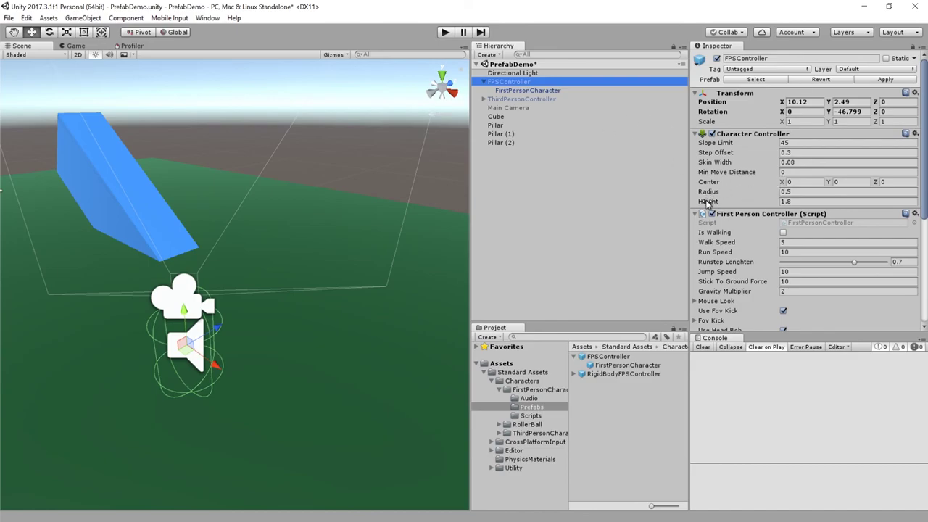
pyautogui.click(445, 32)
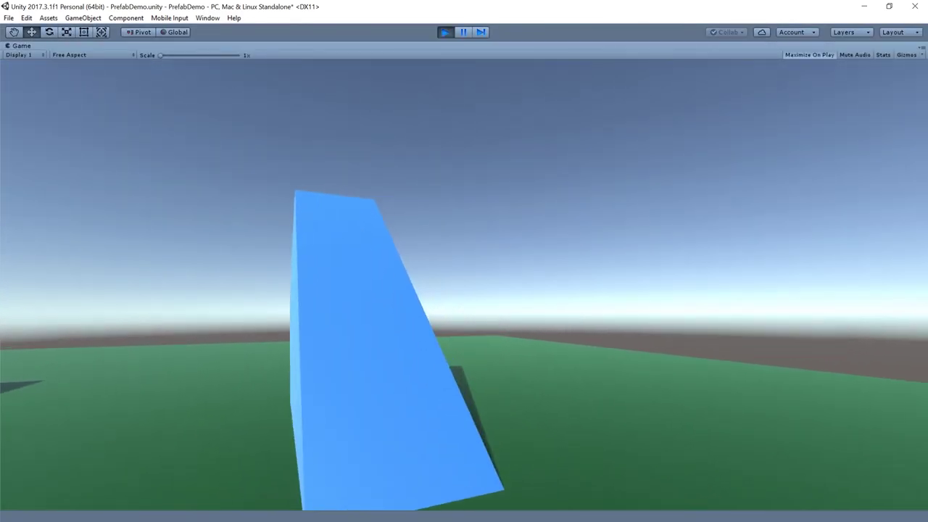
pyautogui.hotkey('ctrl', 'p')
# - Open the import of the Vehicles standard package and review its Aircraft and Car contents, including their prefabs and scripts
pyautogui.click(48, 18)
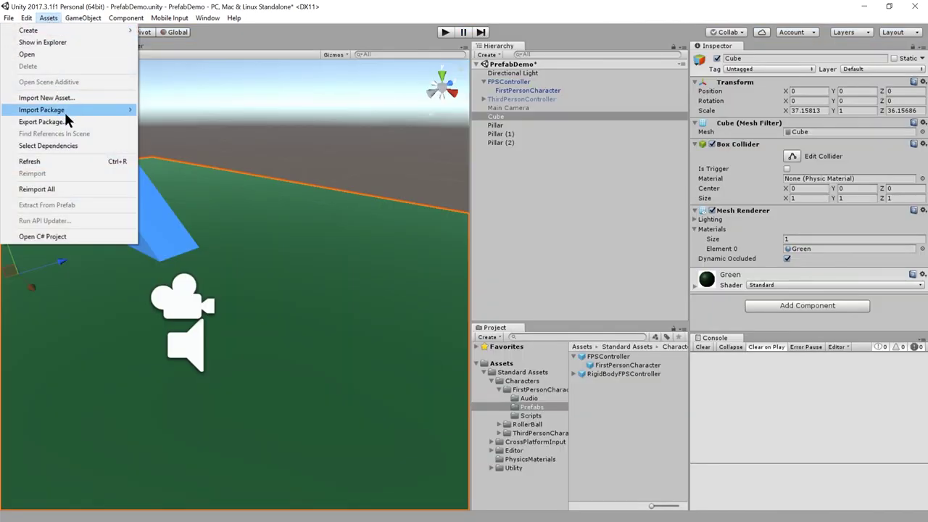
pyautogui.moveTo(66, 110)
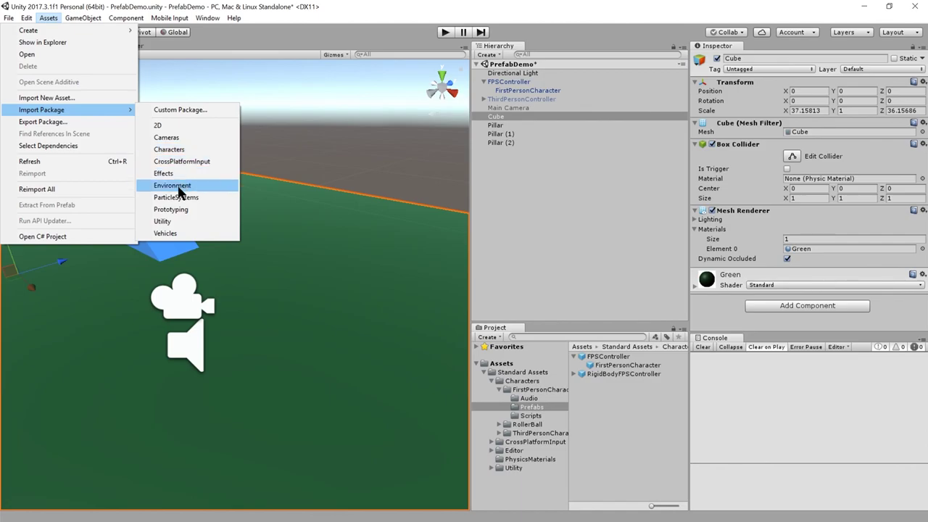
pyautogui.click(171, 234)
pyautogui.moveTo(648, 121); pyautogui.dragTo(631, 213)
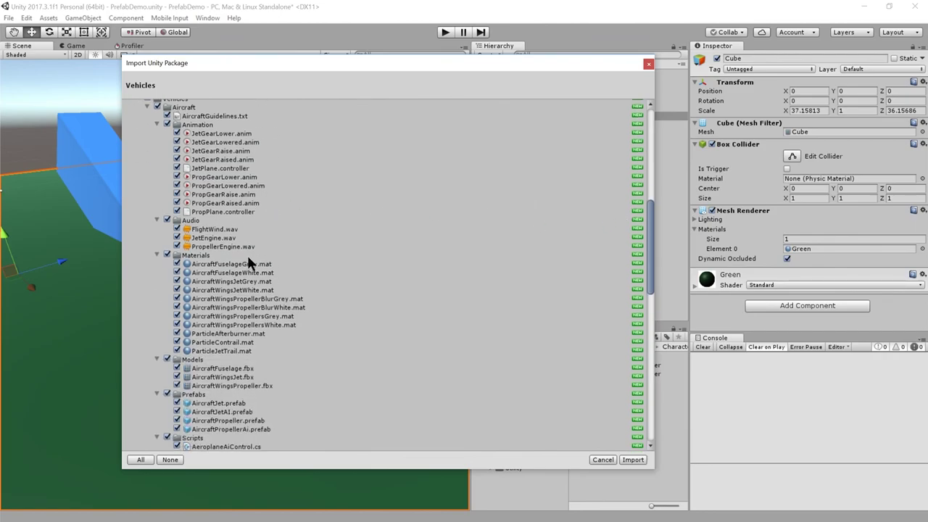
pyautogui.scroll(1, 239, 312)
pyautogui.scroll(-5, 326, 282)
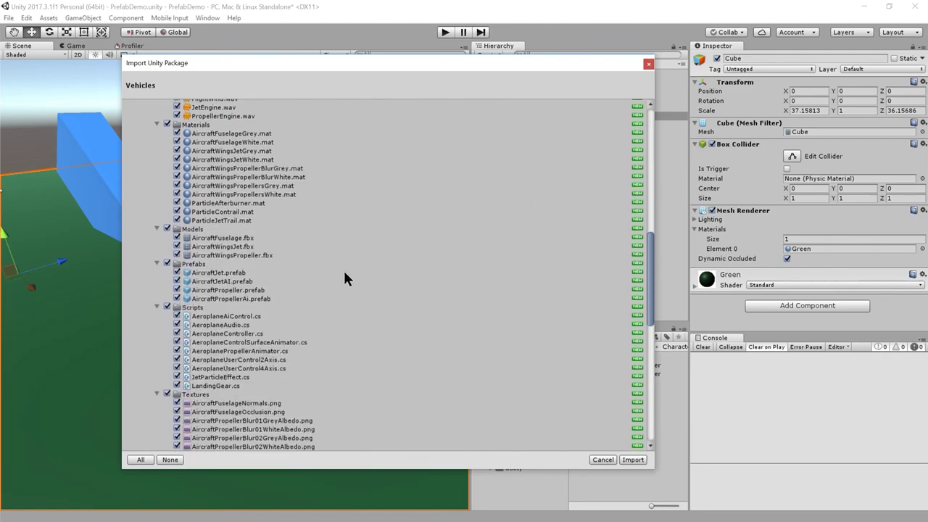
pyautogui.scroll(-12, 343, 268)
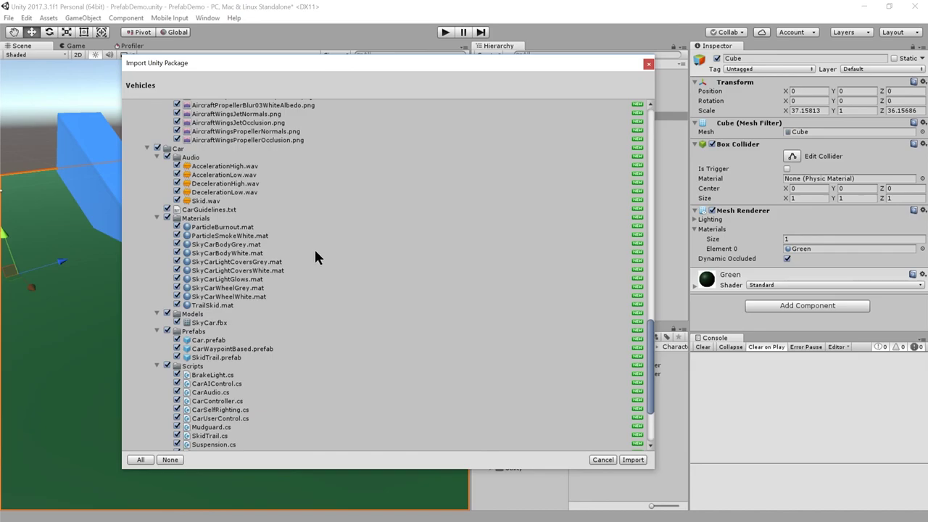
pyautogui.scroll(-3, 290, 217)
pyautogui.scroll(3, 312, 250)
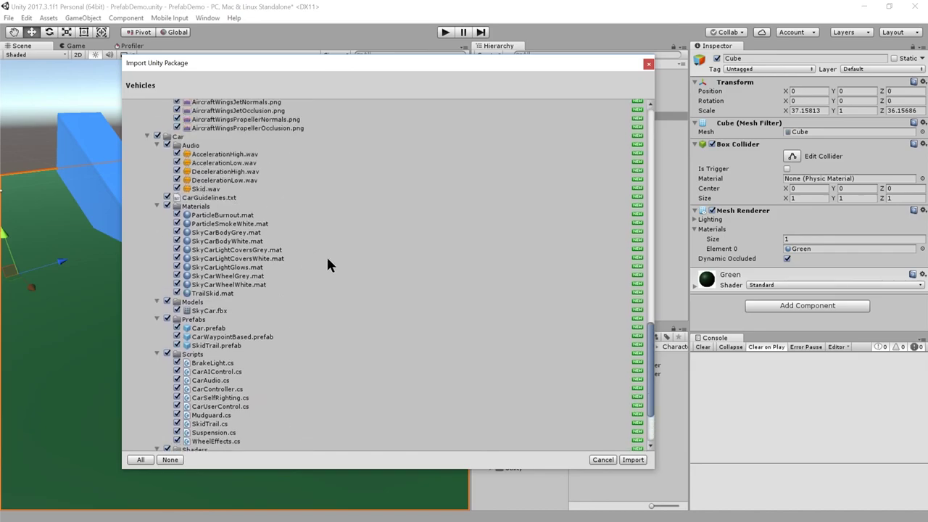